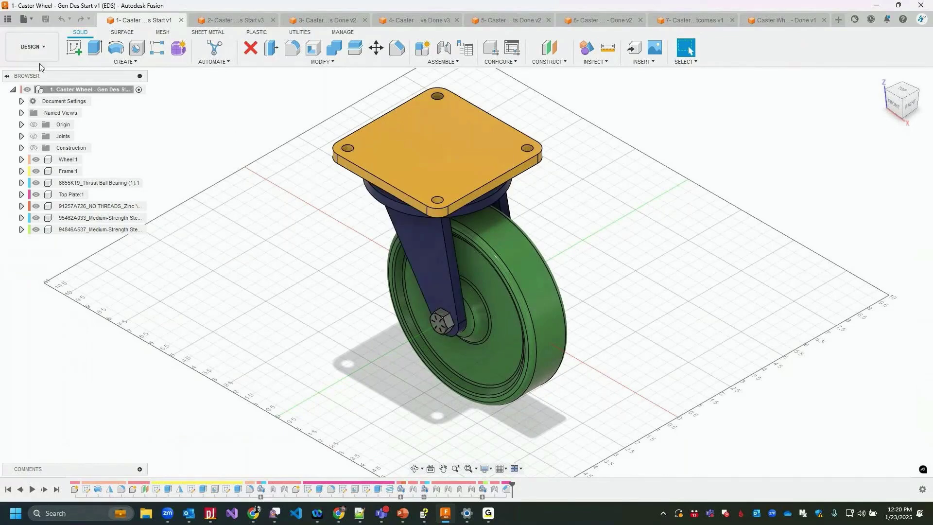
Step: Switch to the Generative Design workspace and create a new Structural Component study
click(31, 49)
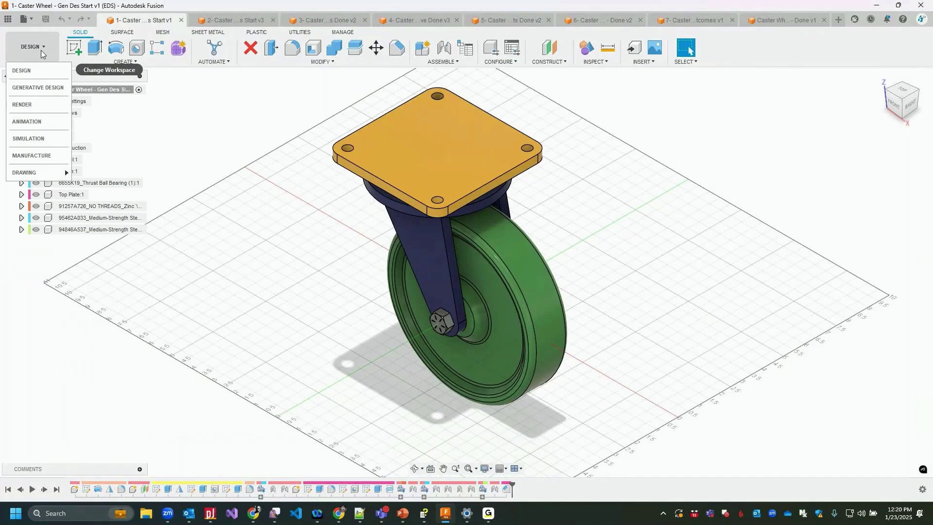
click(53, 87)
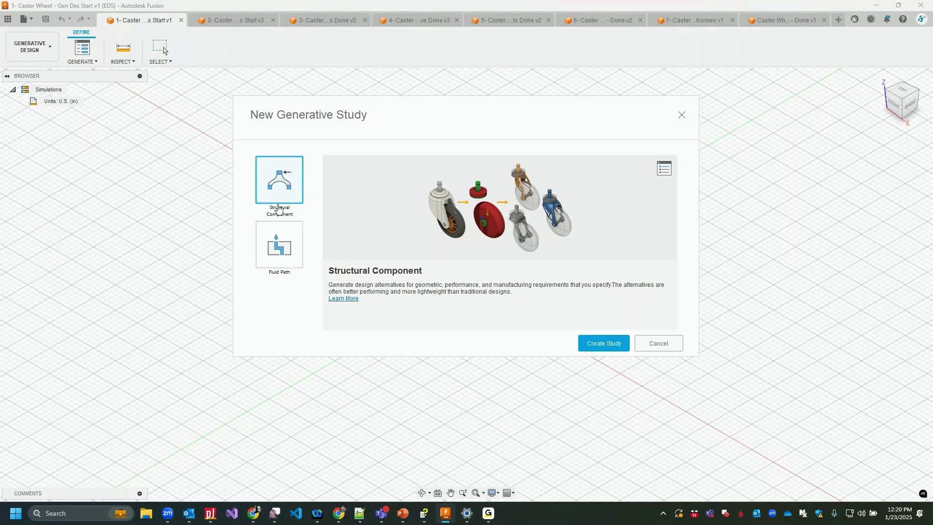
click(603, 342)
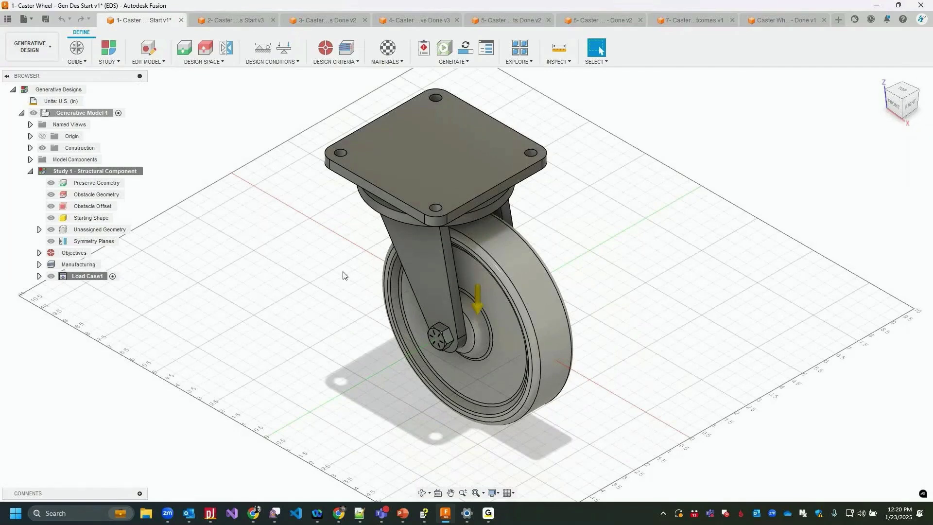
Step: Hide the wheel, thrust ball bearing, top plate and three fastener components, leaving only the frame displayed
middle_drag(308, 233, 380, 214)
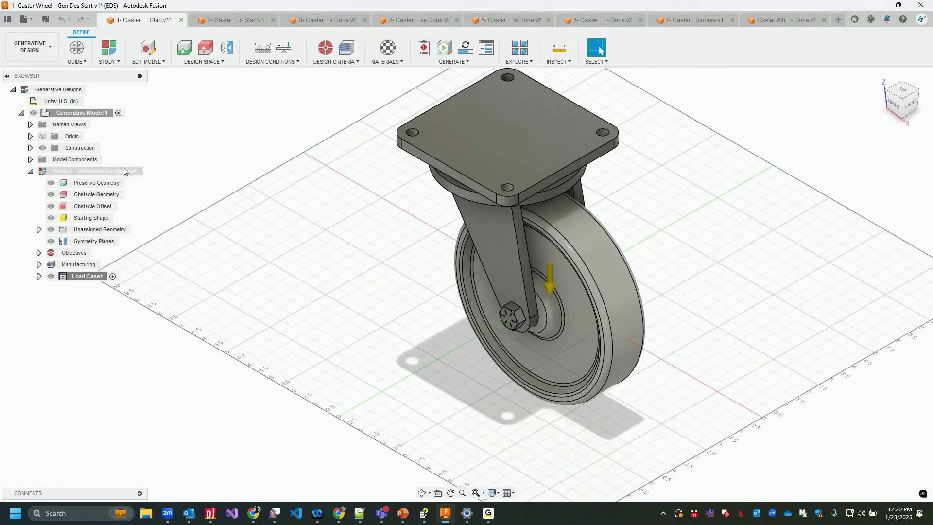
click(31, 160)
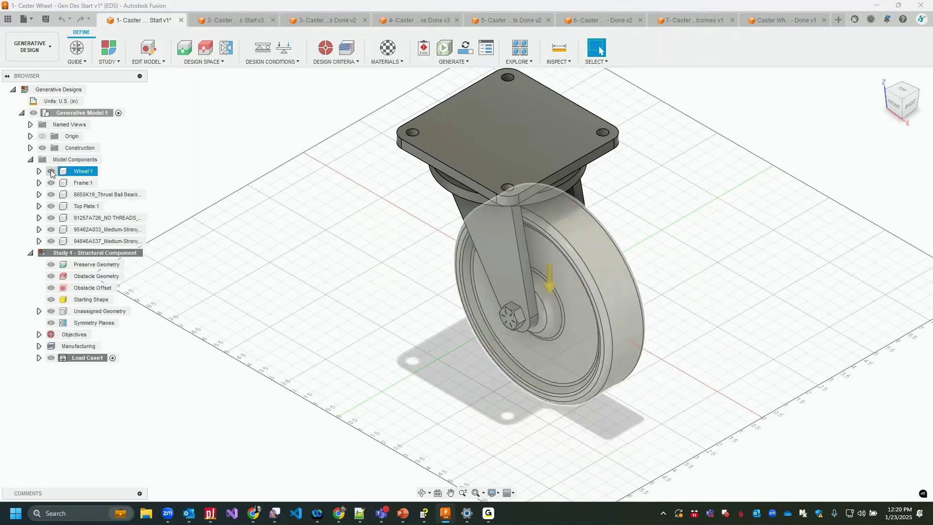
click(51, 171)
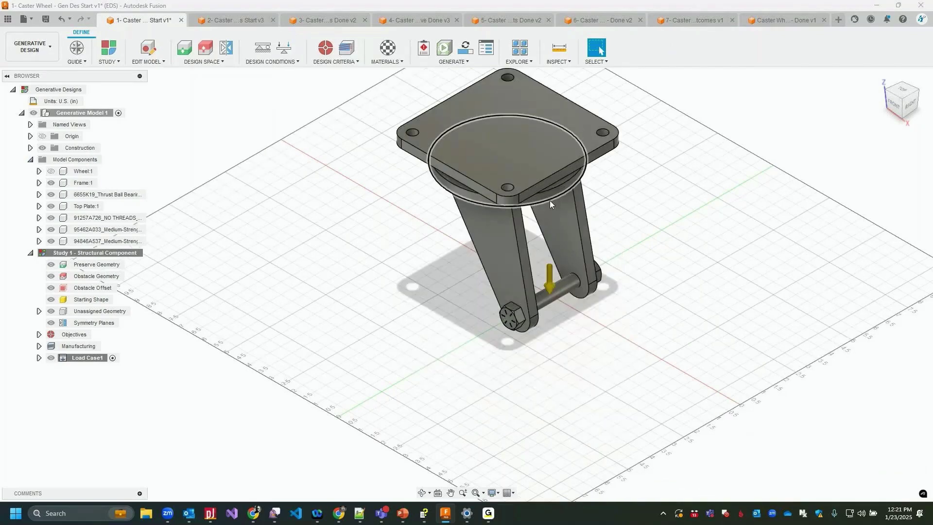
click(51, 194)
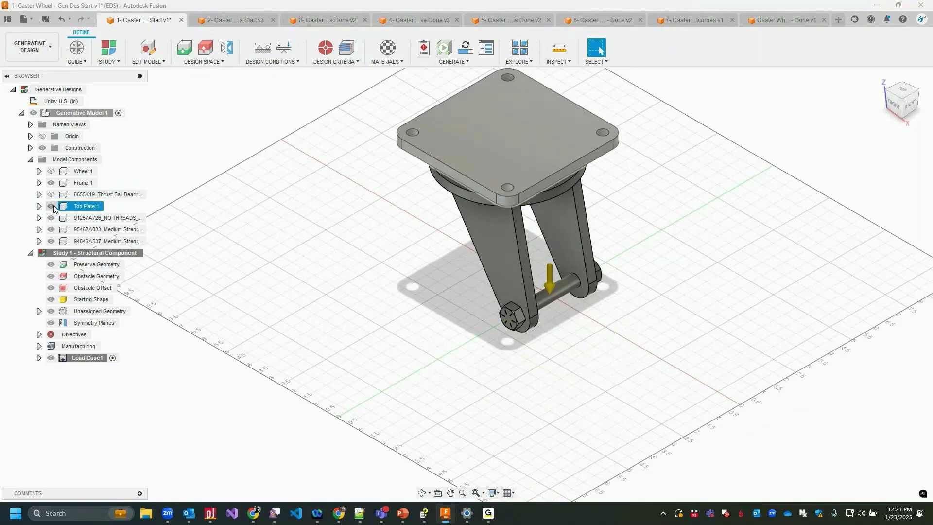
click(51, 206)
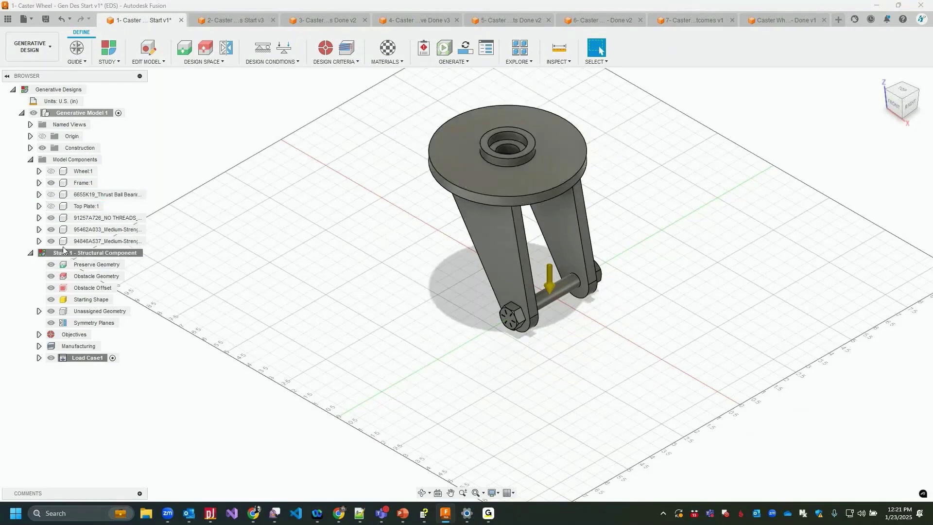
click(51, 218)
click(51, 229)
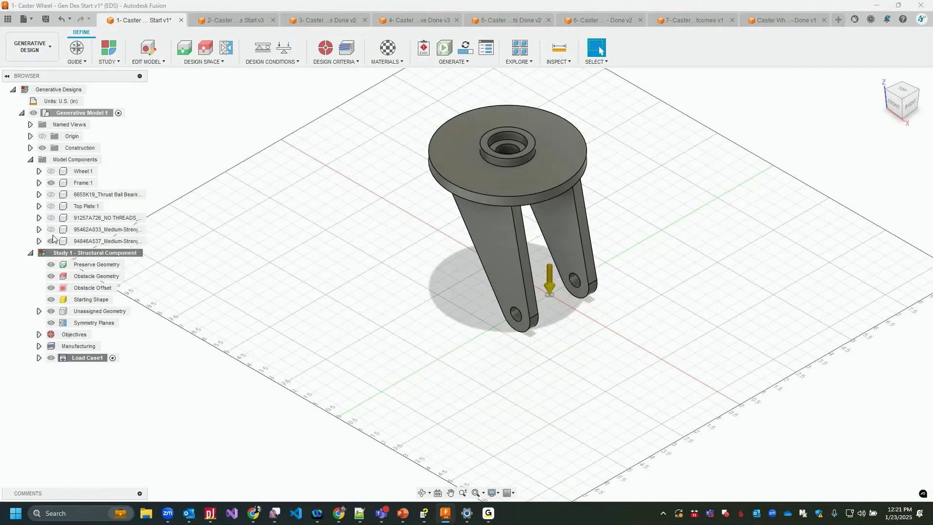
click(51, 241)
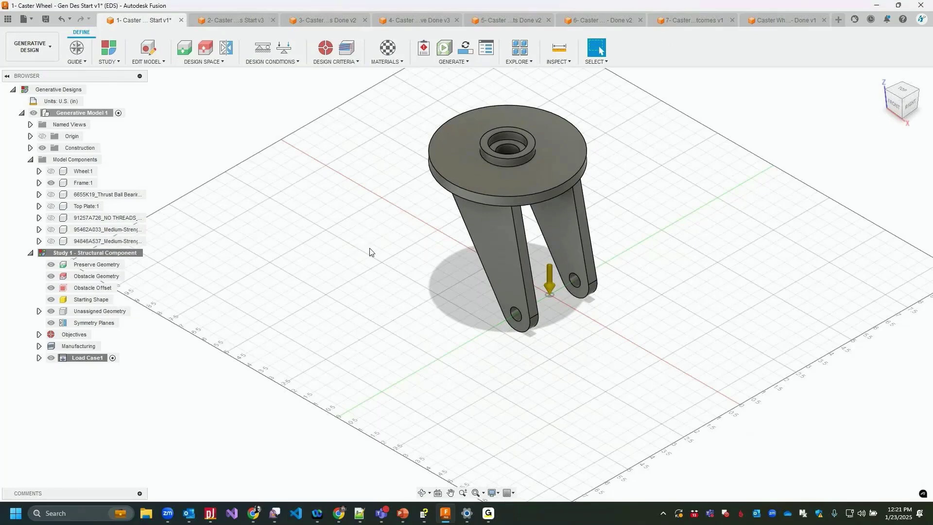
middle_drag(399, 213, 396, 246)
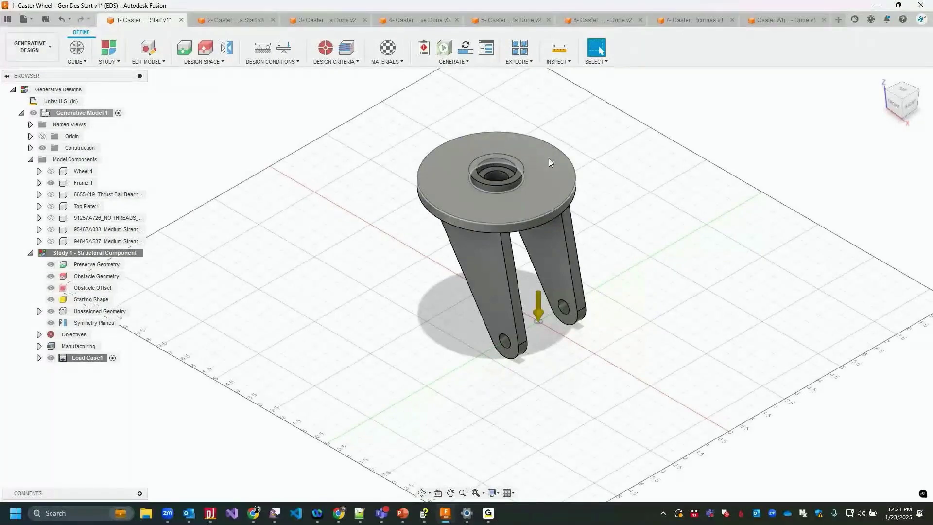
Step: Switch to the "2- Caster Wheel - Gen Des - Obstacles Start" design and open its generative model for editing
click(240, 21)
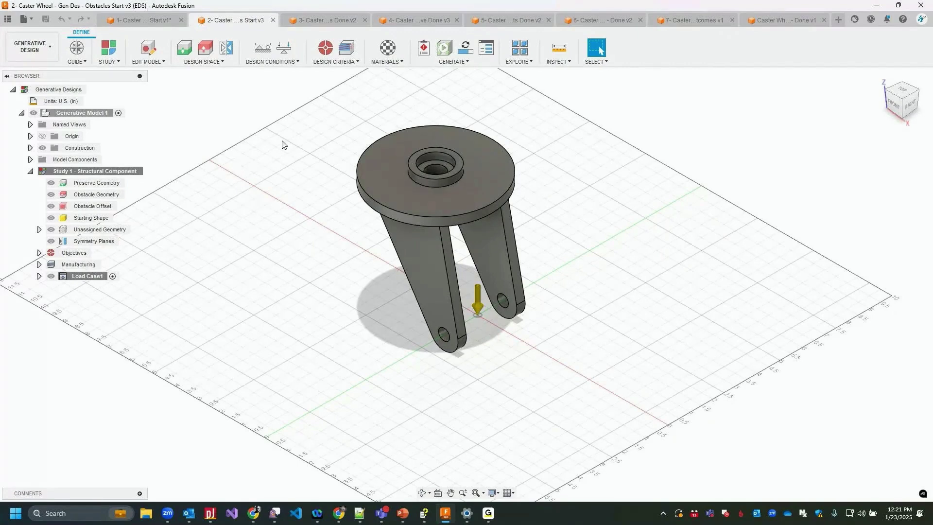
middle_drag(578, 247, 608, 270)
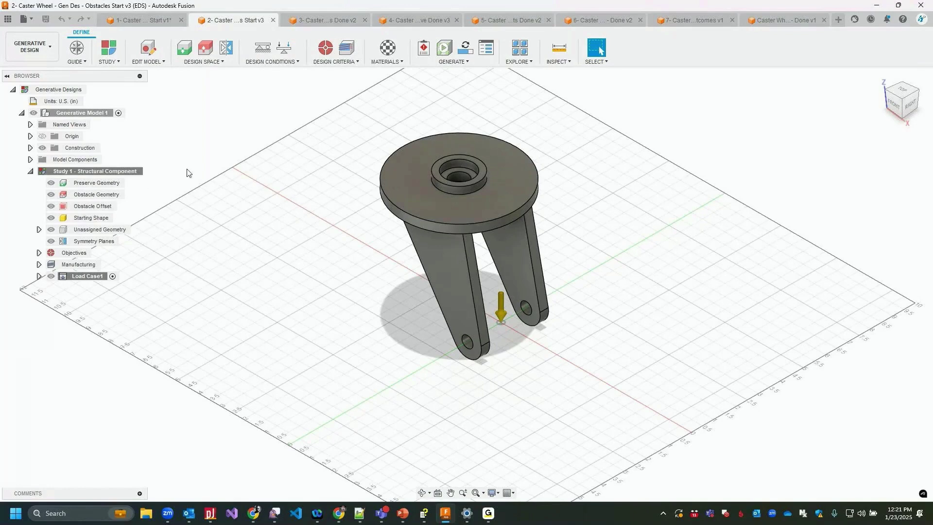
click(150, 52)
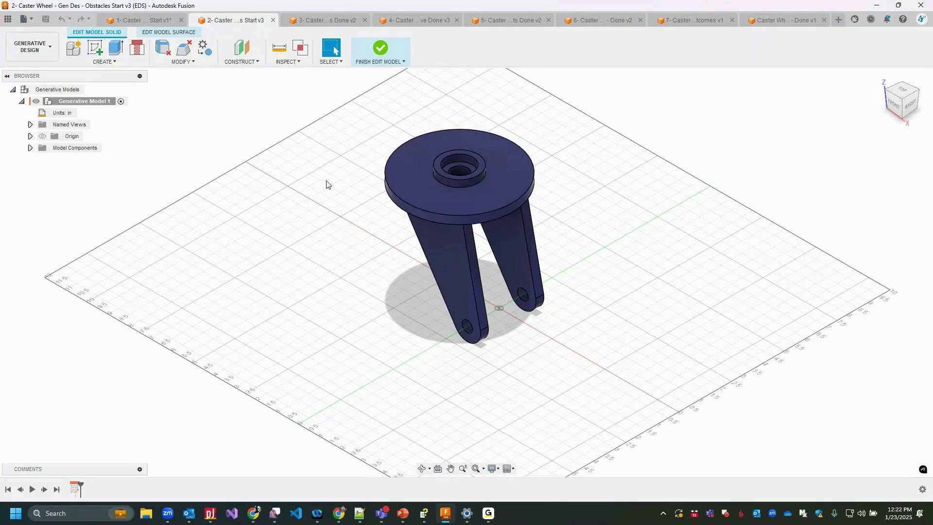
Step: Create a sketch on the inner face of the far fork leg, around its axle hole
click(95, 47)
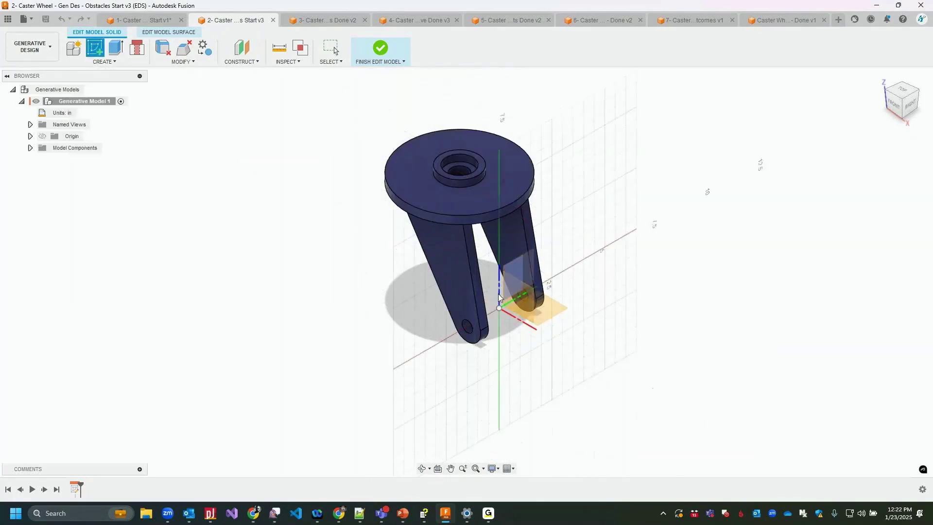
shift+middle_drag(499, 297, 479, 320)
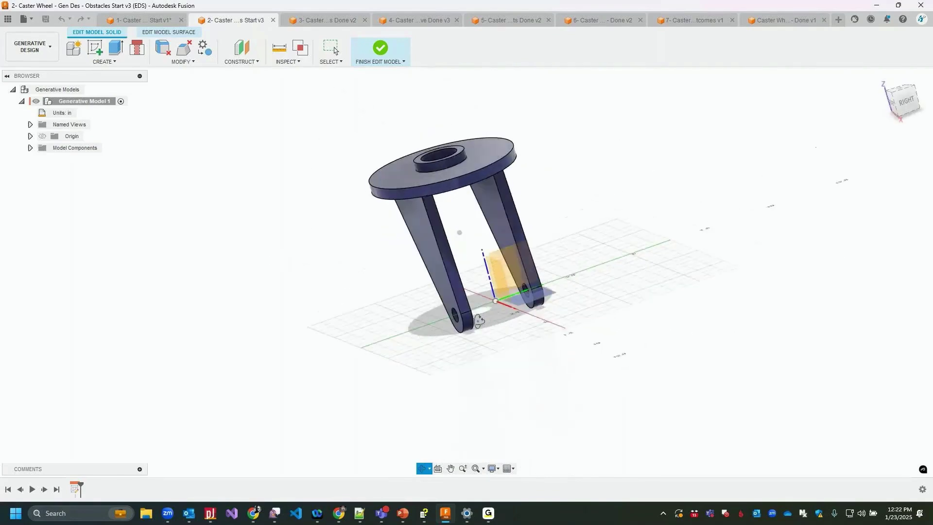
key(s)
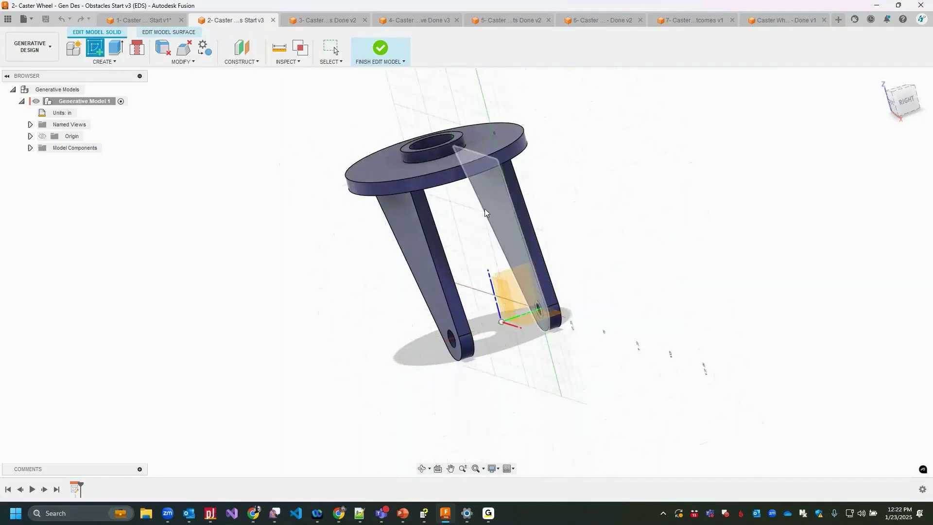
scroll(473, 204, up, 3)
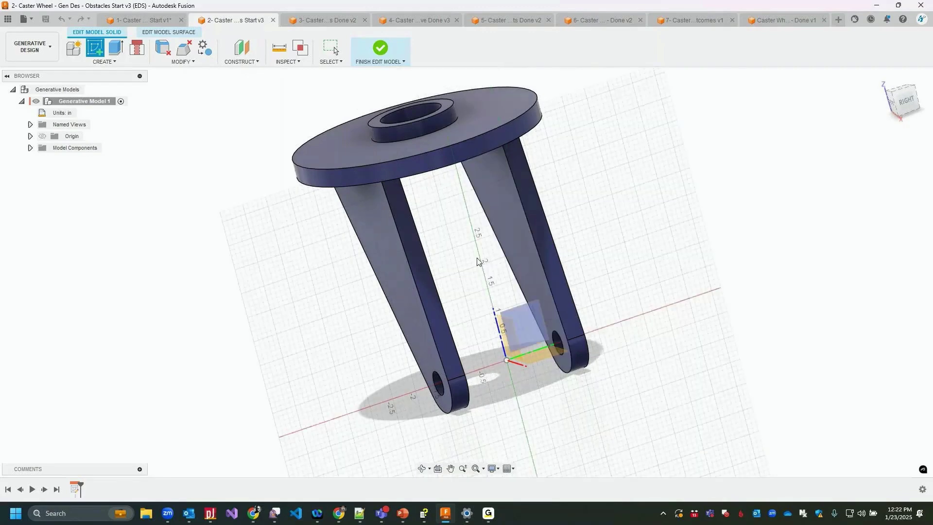
mouse_move(478, 261)
shift+middle_down()
mouse_move(486, 255)
mouse_move(495, 265)
mouse_move(537, 371)
mouse_move(560, 358)
shift+middle_up()
key(s)
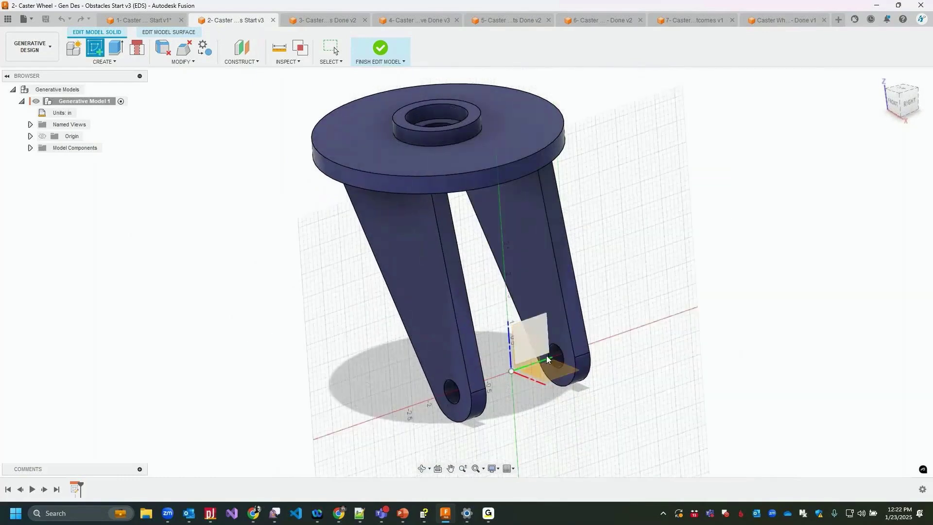
click(560, 352)
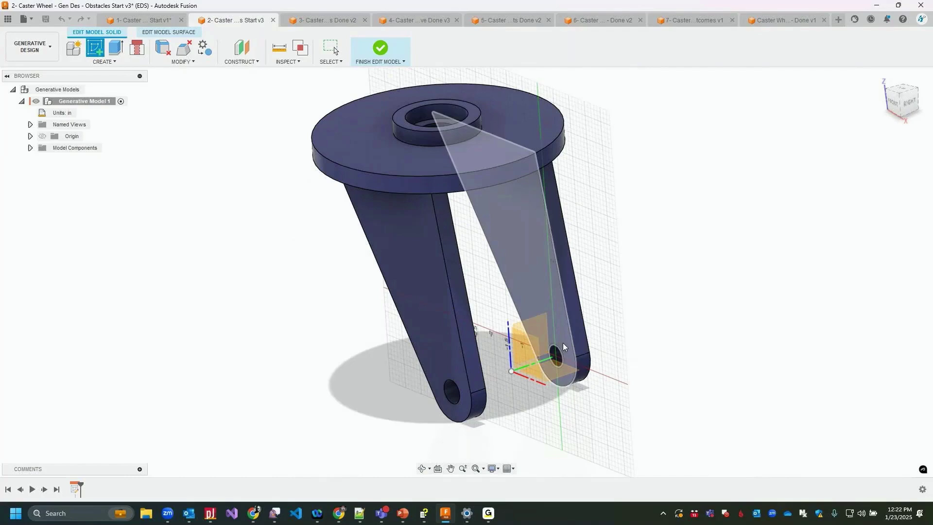
Step: Sketch a 7.25 in diameter circle centered on the axle hole and finish the sketch
click(116, 47)
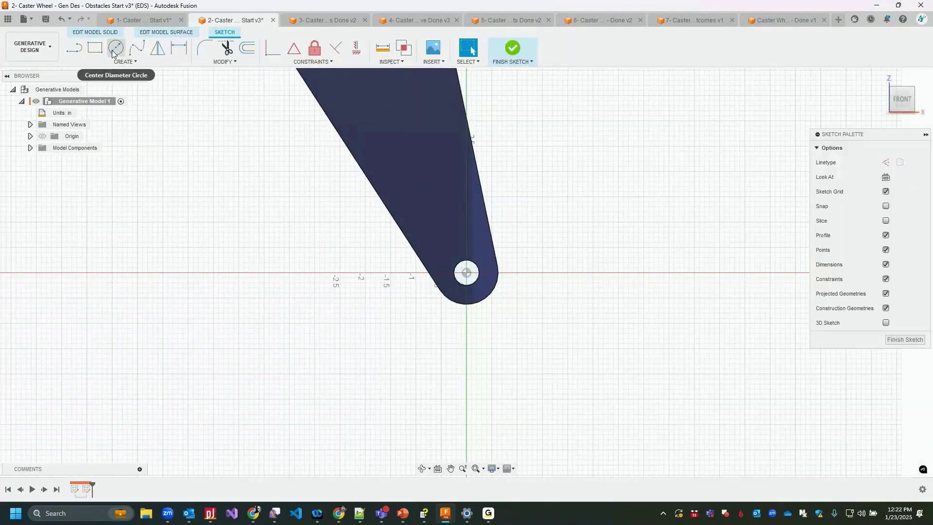
click(466, 273)
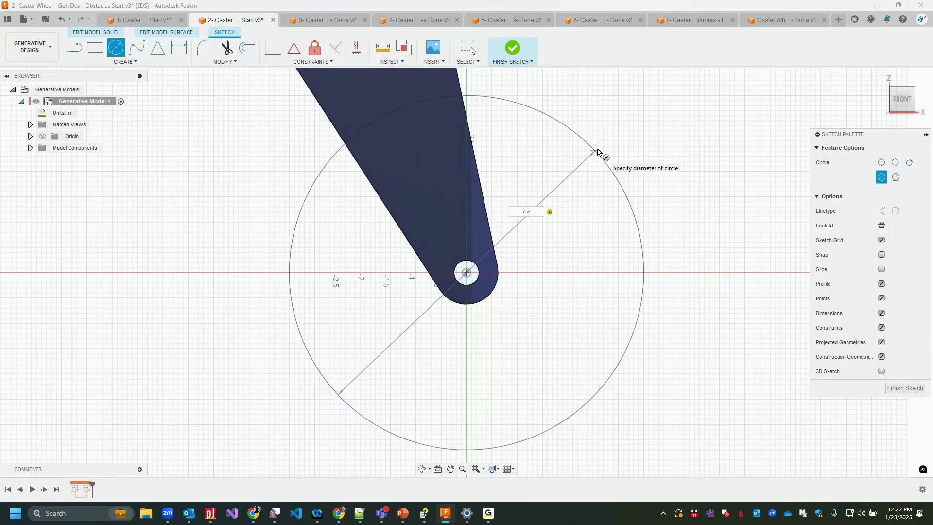
text(7.25)
key(Return)
key(Escape)
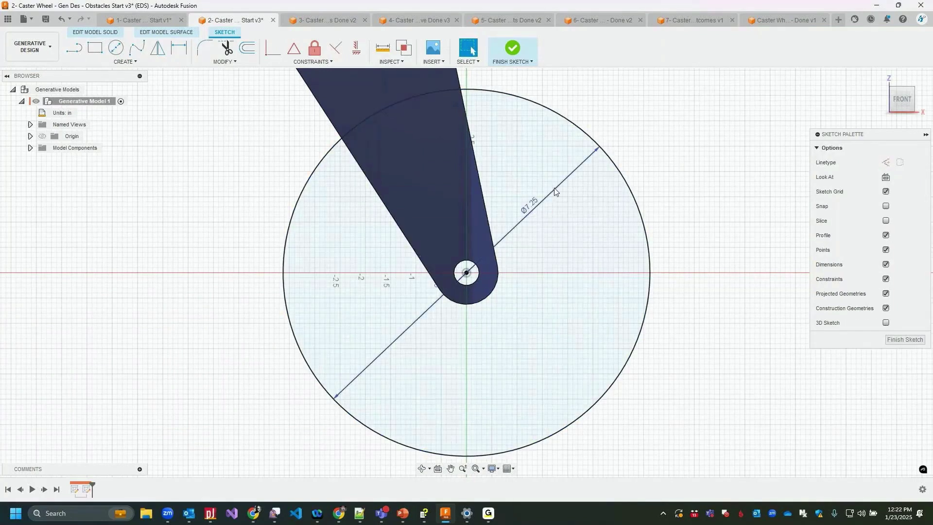
click(513, 48)
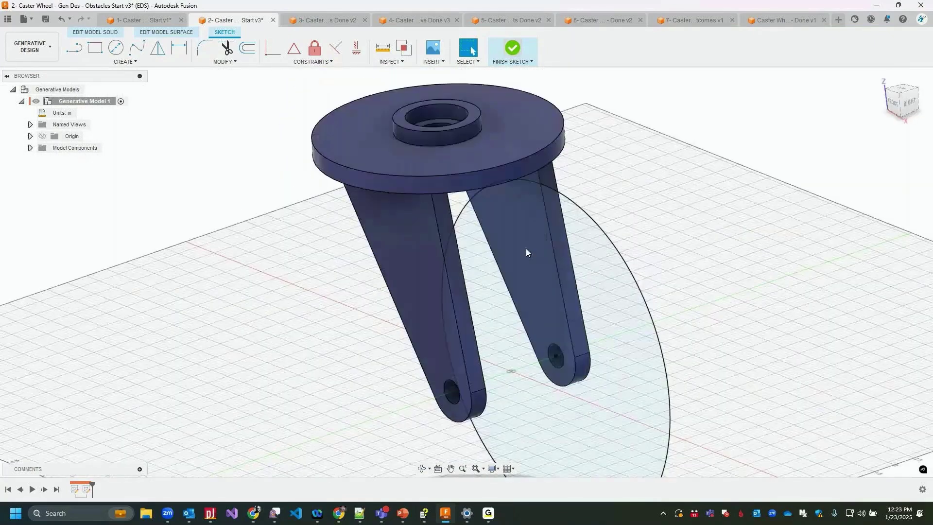
key(e)
shift+middle_drag(525, 249, 433, 281)
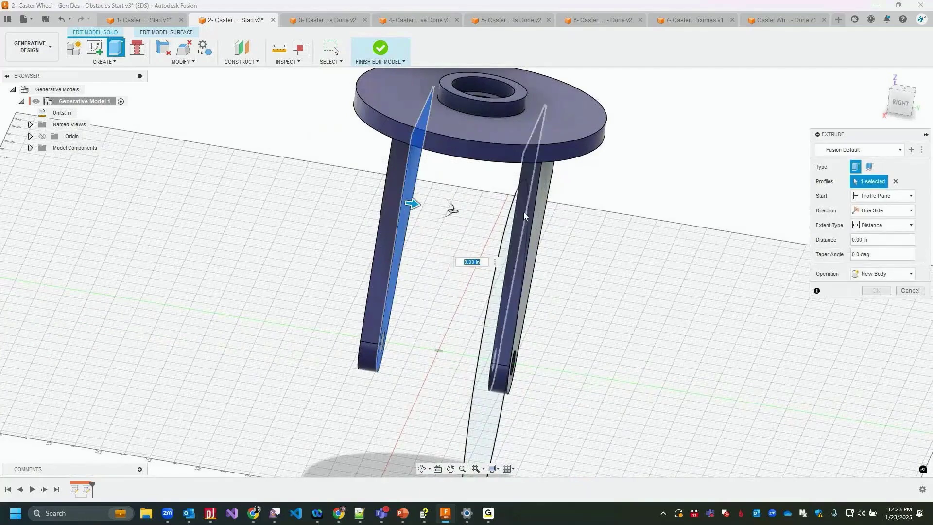
shift+middle_drag(518, 229, 532, 232)
shift+middle_drag(541, 234, 509, 239)
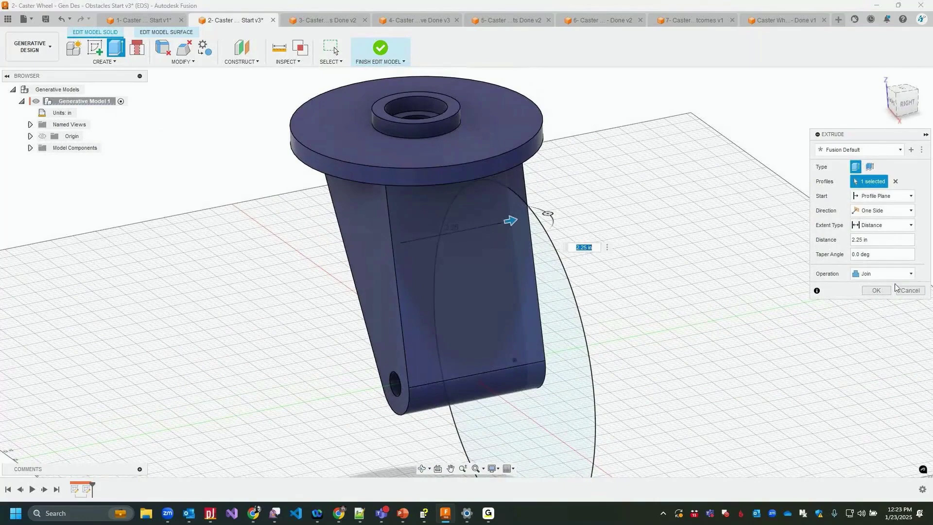
click(882, 274)
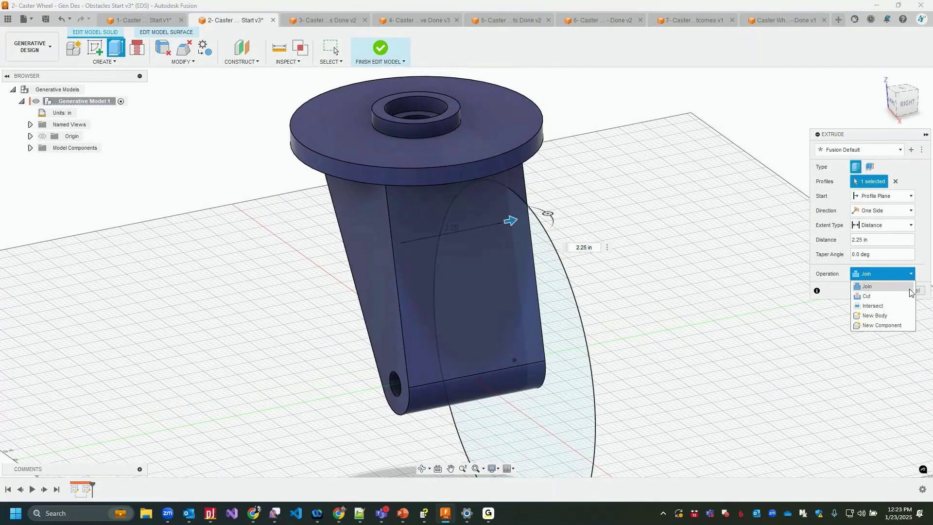
click(880, 296)
key(Return)
Step: Extrude the circle's outer region and the overlapping leg region 2.25 in toward the opposite leg as a new body, leaving out the axle hole
click(116, 47)
click(565, 313)
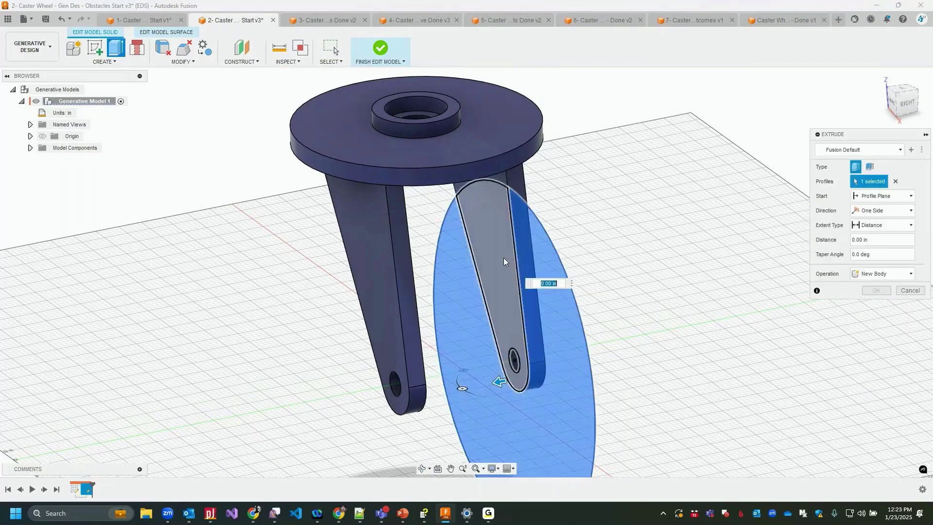
click(491, 272)
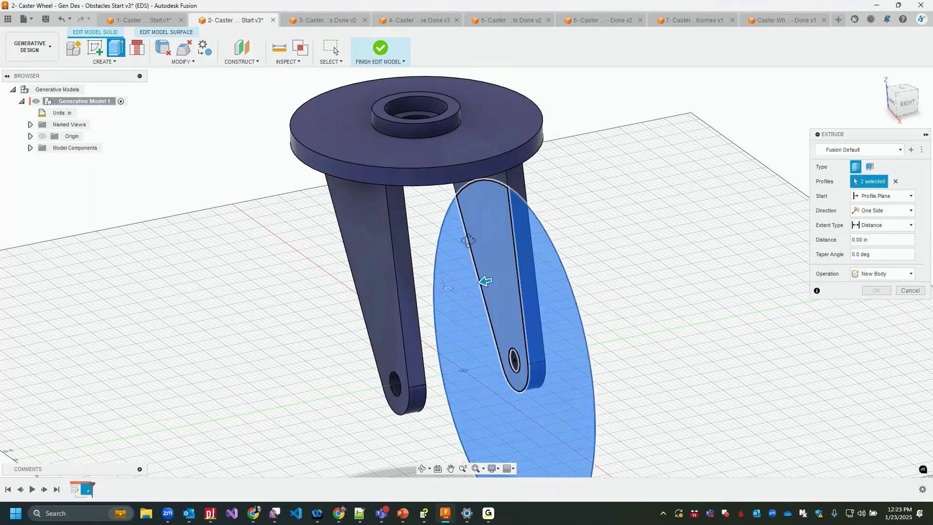
shift+middle_drag(467, 240, 418, 233)
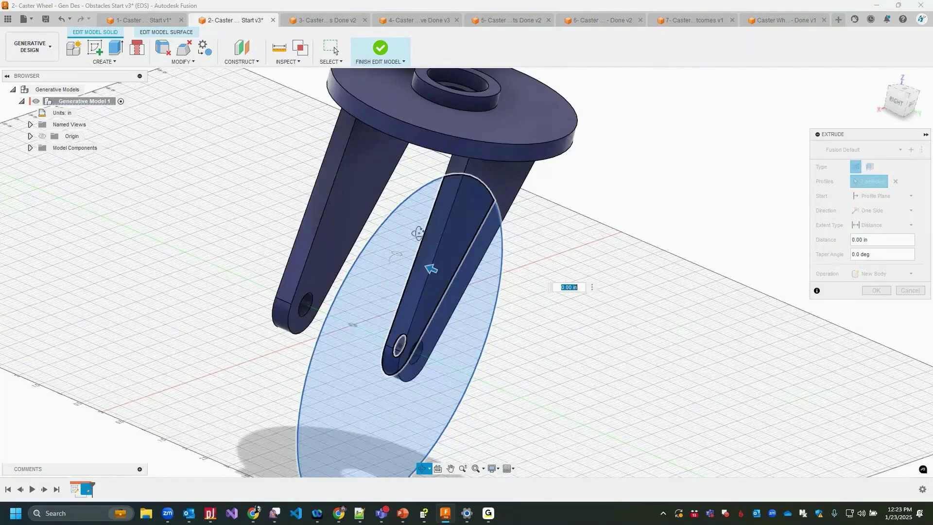
text(2.25)
click(882, 273)
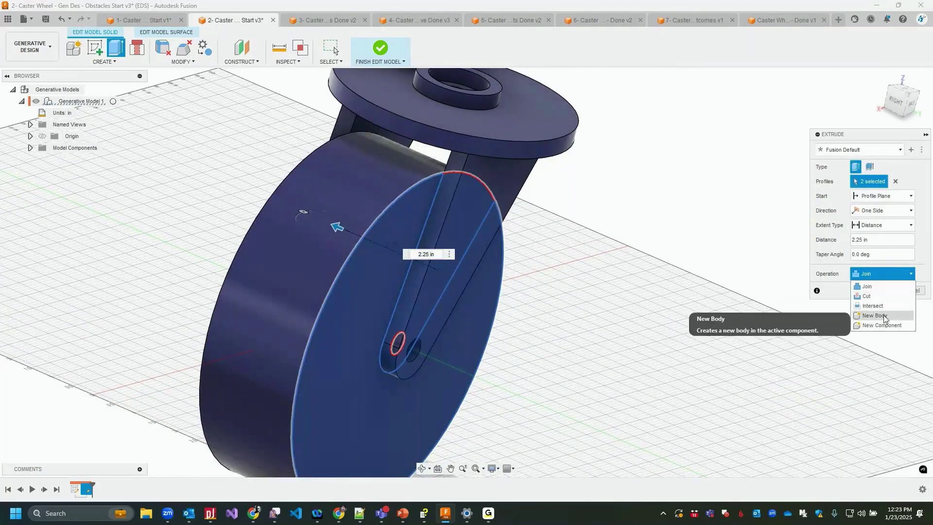
click(884, 316)
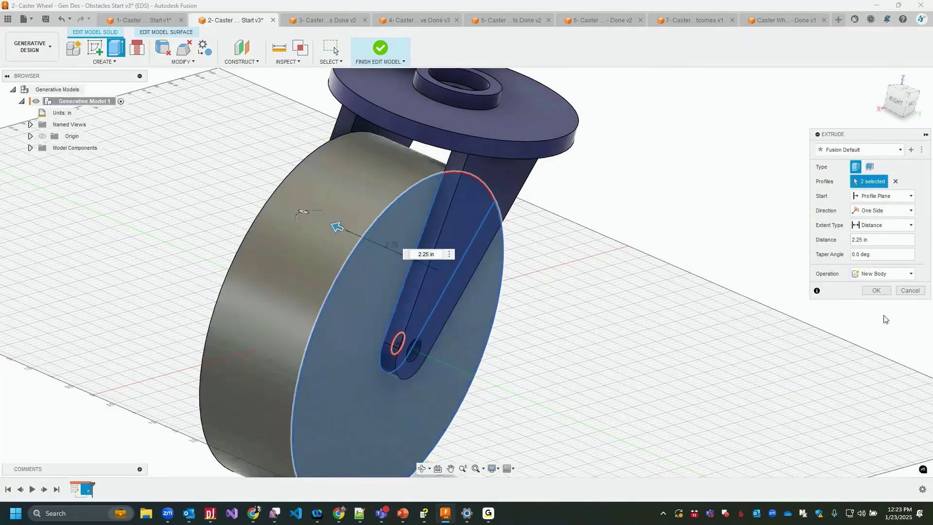
click(876, 290)
shift+middle_drag(564, 266, 589, 223)
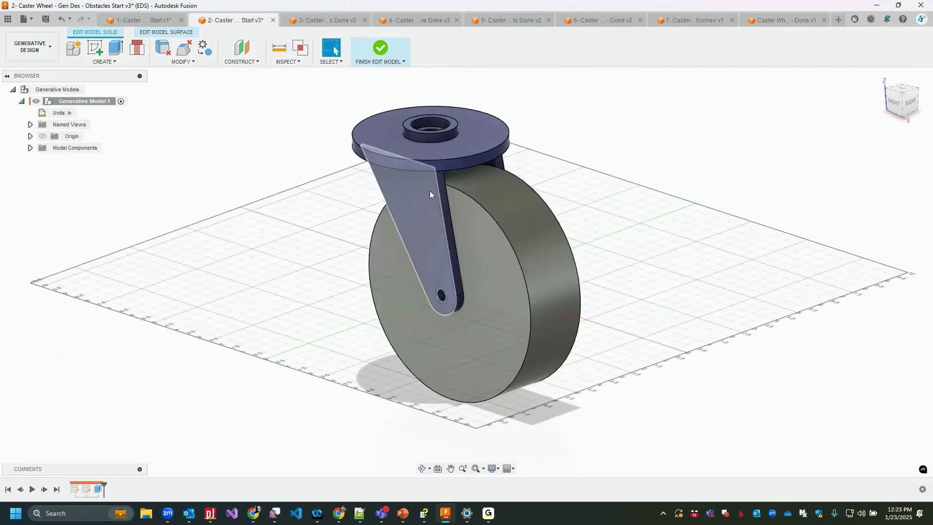
middle_drag(616, 203, 605, 192)
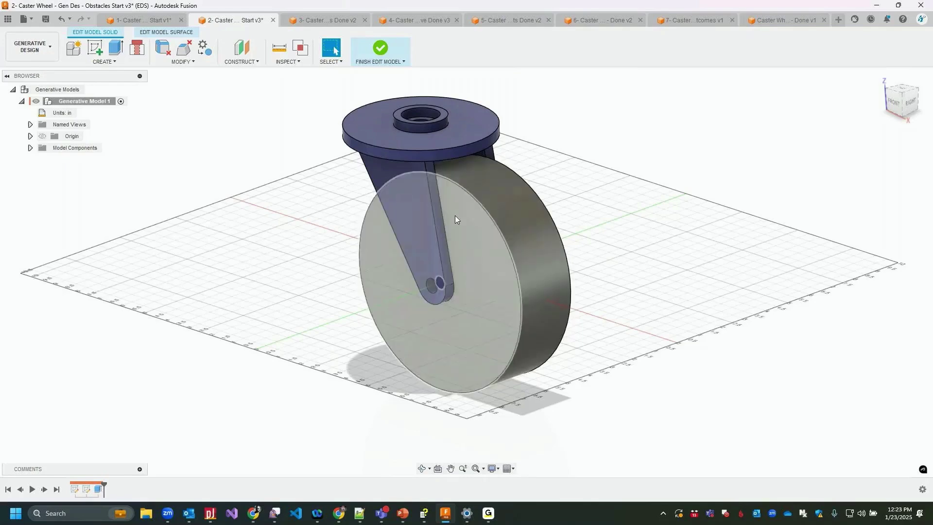
shift+middle_drag(498, 223, 430, 271)
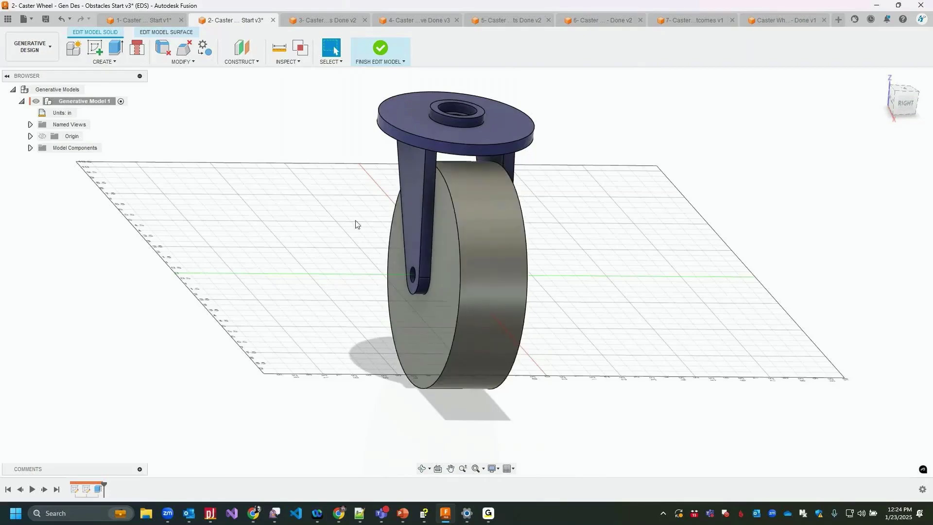
Step: Finish editing the generative model and assign the wheel-shaped body as obstacle geometry
shift+middle_drag(343, 211, 393, 128)
click(380, 49)
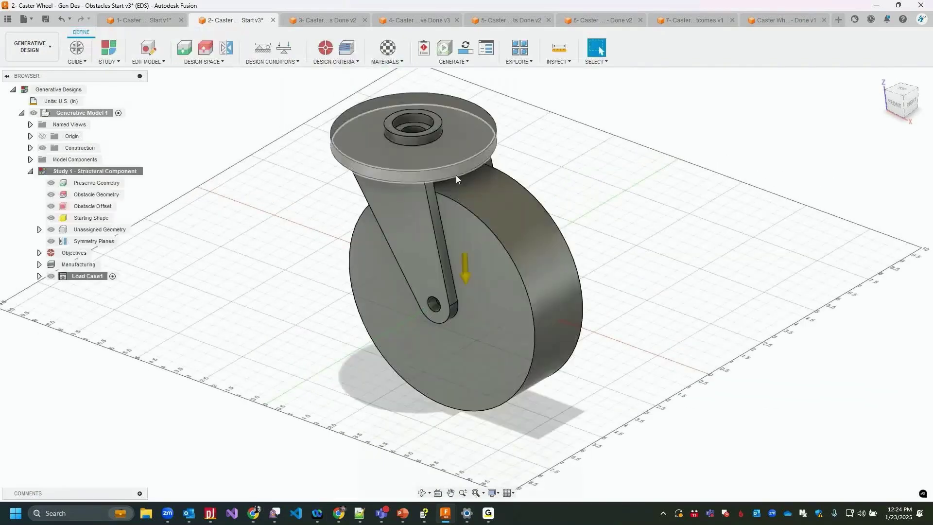
click(205, 47)
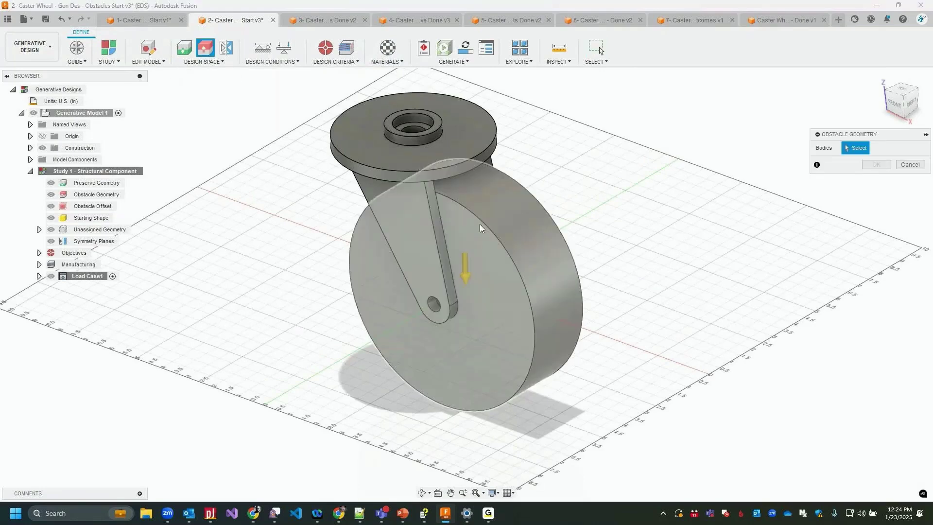
click(496, 237)
click(871, 165)
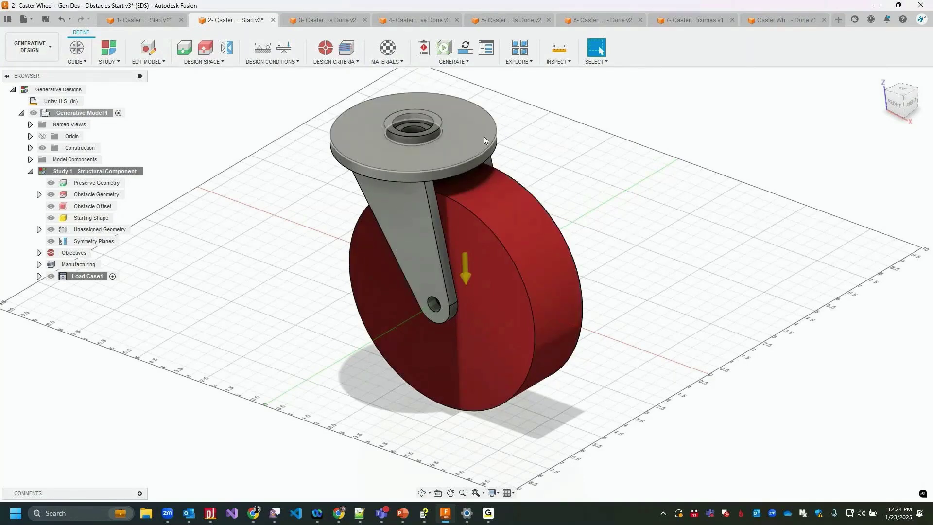
Step: Reopen the generative model for editing and start a connector obstacle through the near leg's axle hole, using its outer and inner circular edges
click(146, 47)
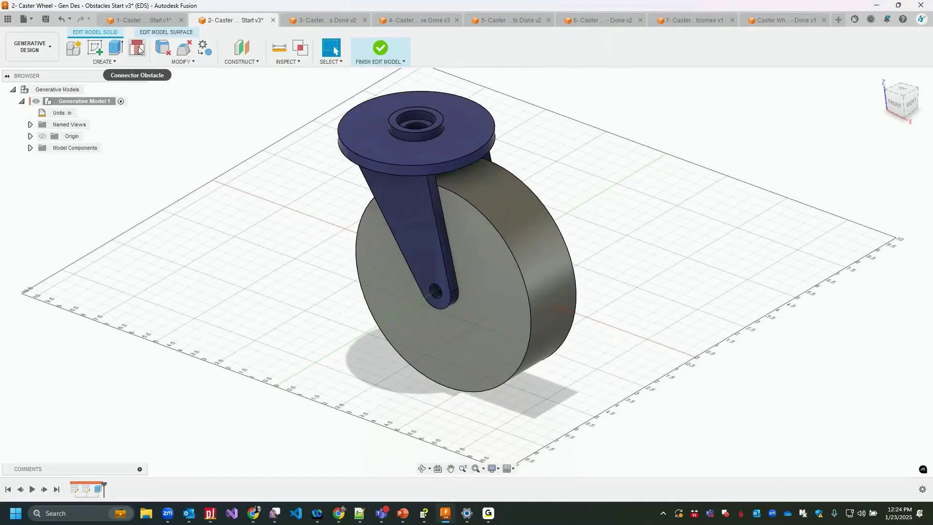
click(138, 48)
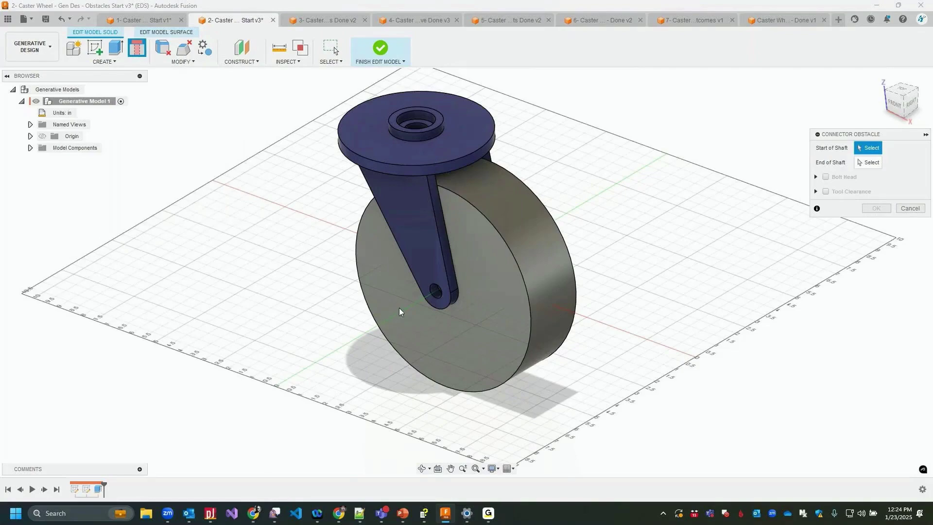
scroll(432, 307, up, 5)
shift+middle_drag(434, 307, 455, 287)
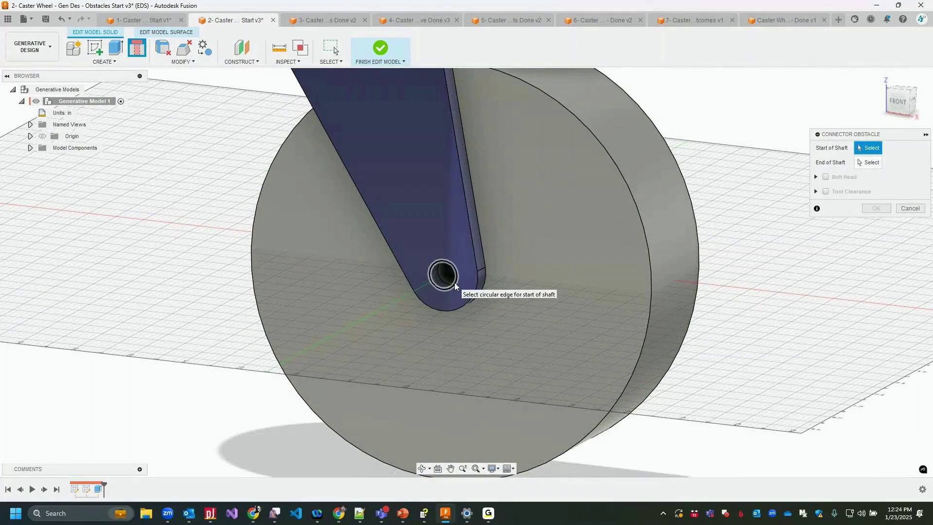
click(455, 287)
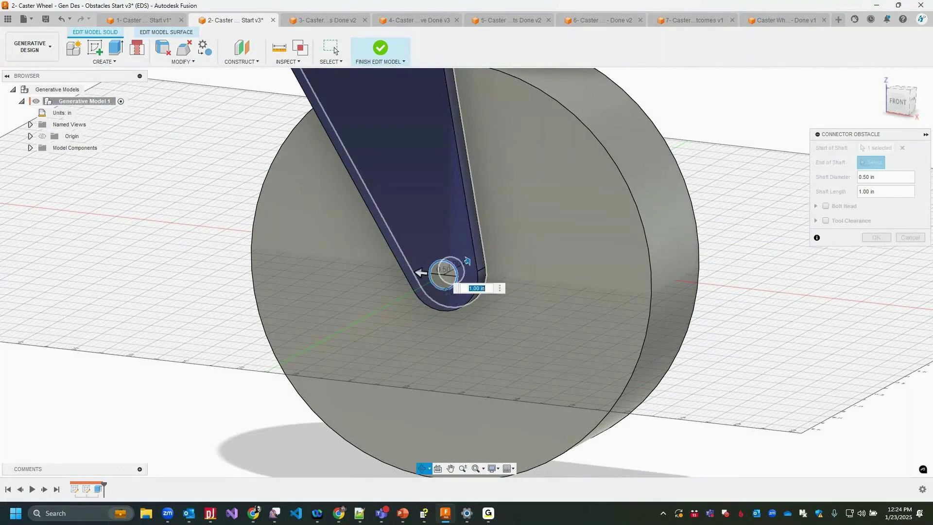
shift+middle_drag(455, 287, 443, 296)
click(456, 284)
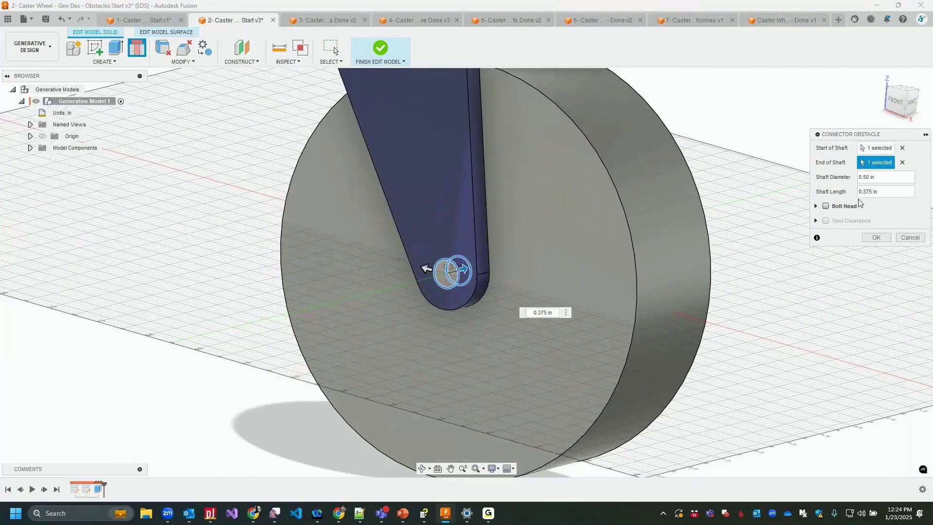
Step: Add a bolt head 0.75 in in diameter and 0.75 in long, without tool clearance, and create the connector obstacle
click(826, 206)
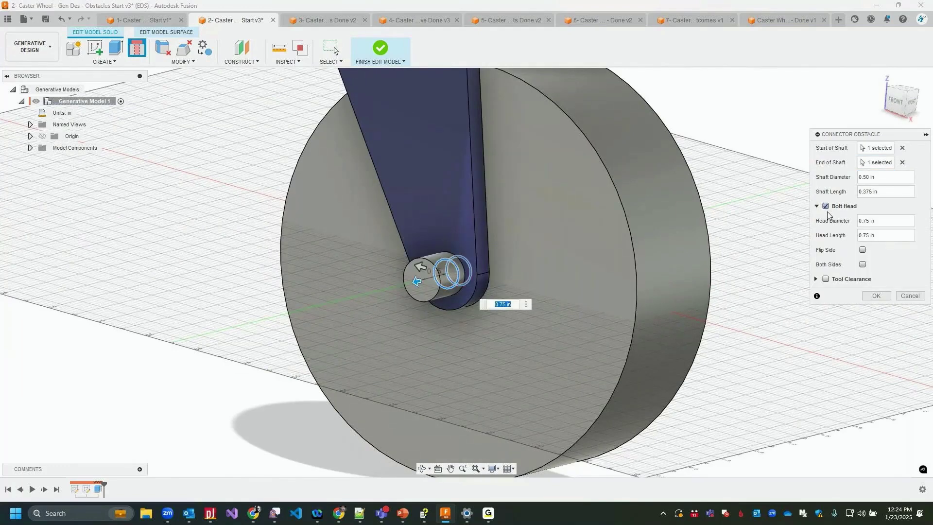
click(826, 280)
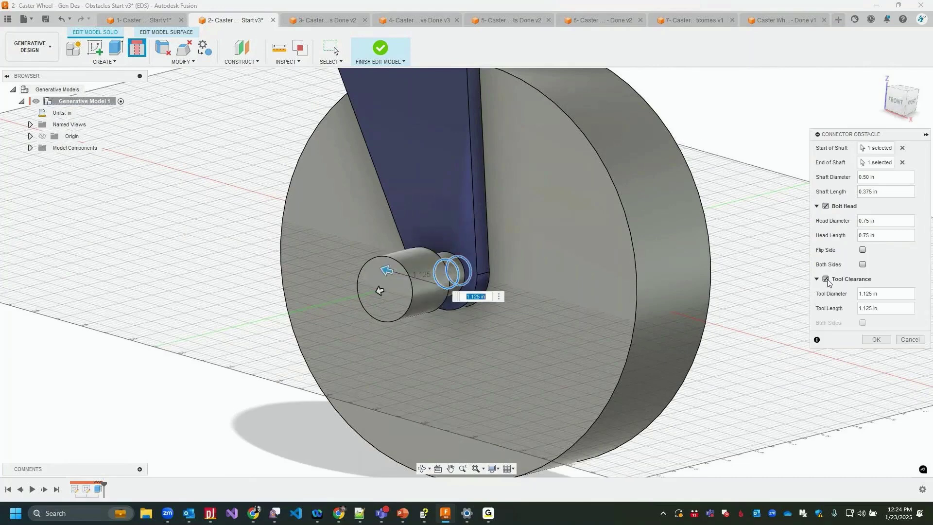
click(825, 279)
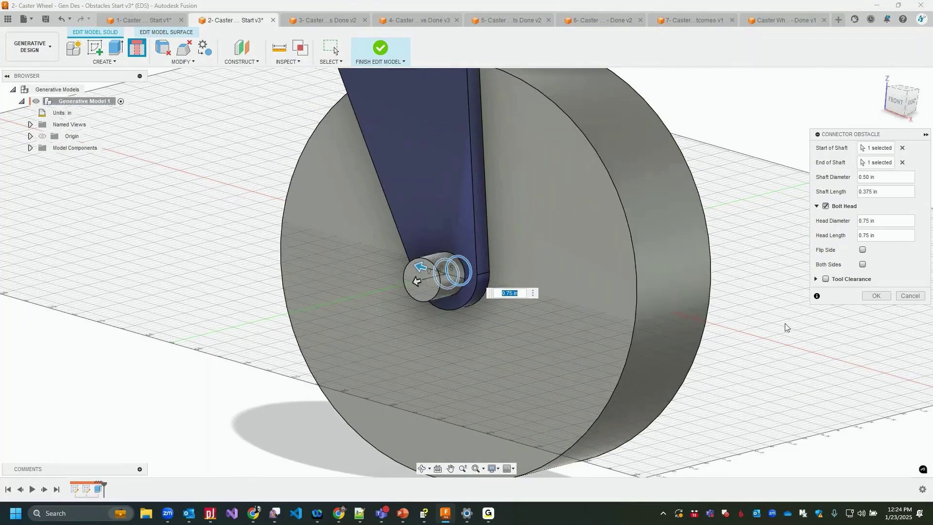
click(876, 296)
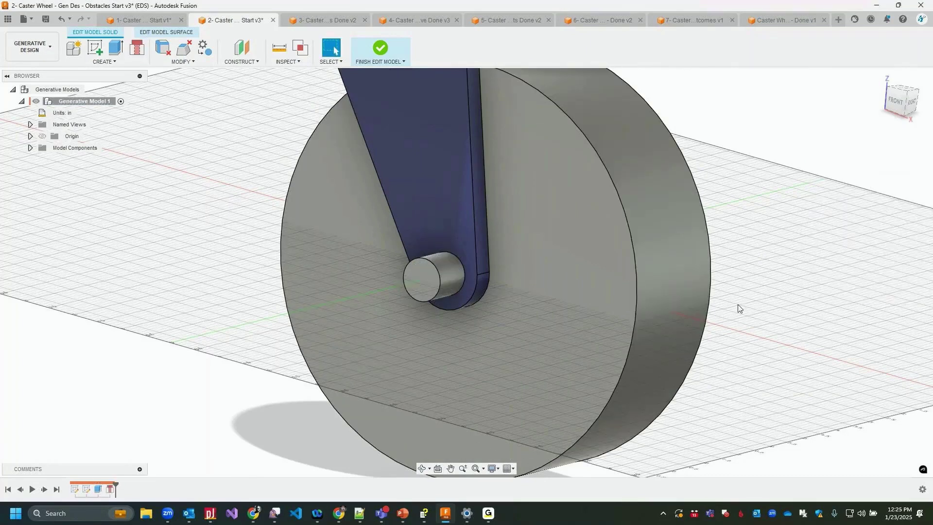
Step: Finish editing the model and examine the bolt obstacle at the near leg's axle hole
shift+middle_drag(716, 264, 467, 194)
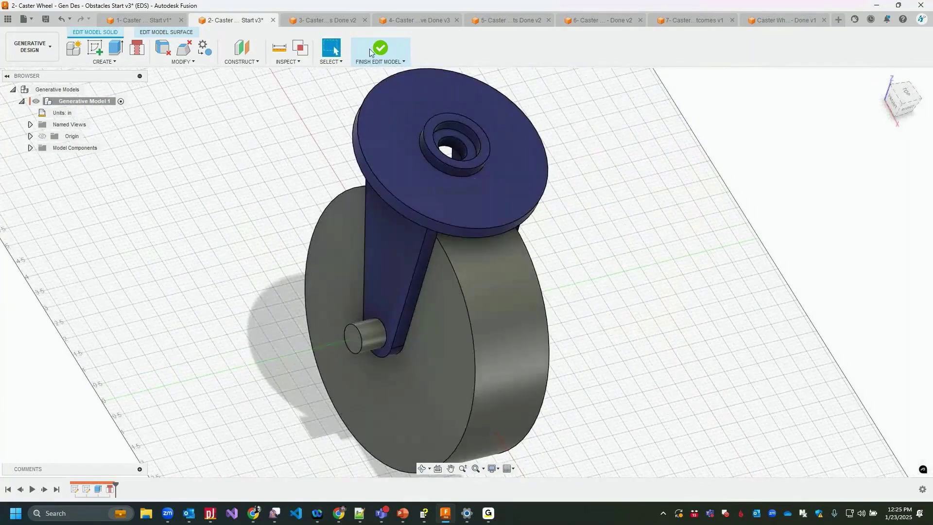
click(380, 47)
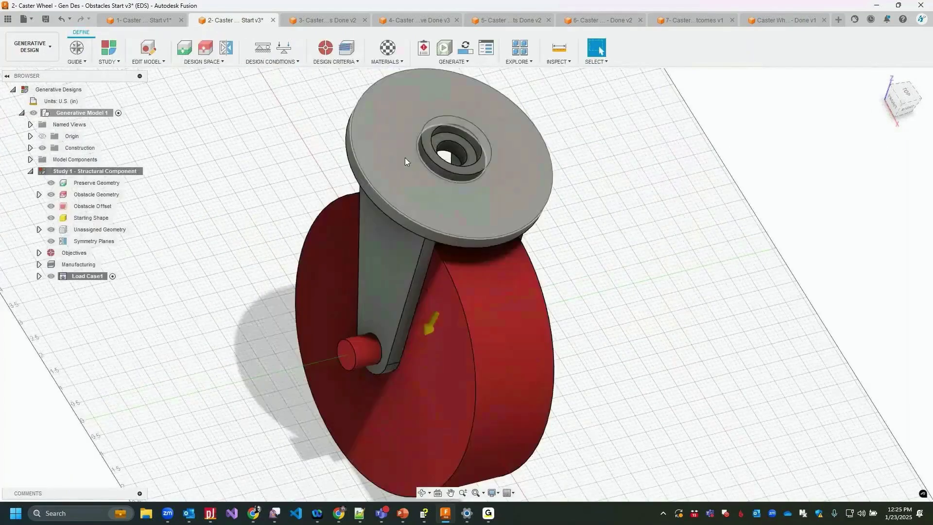
scroll(371, 347, up, 3)
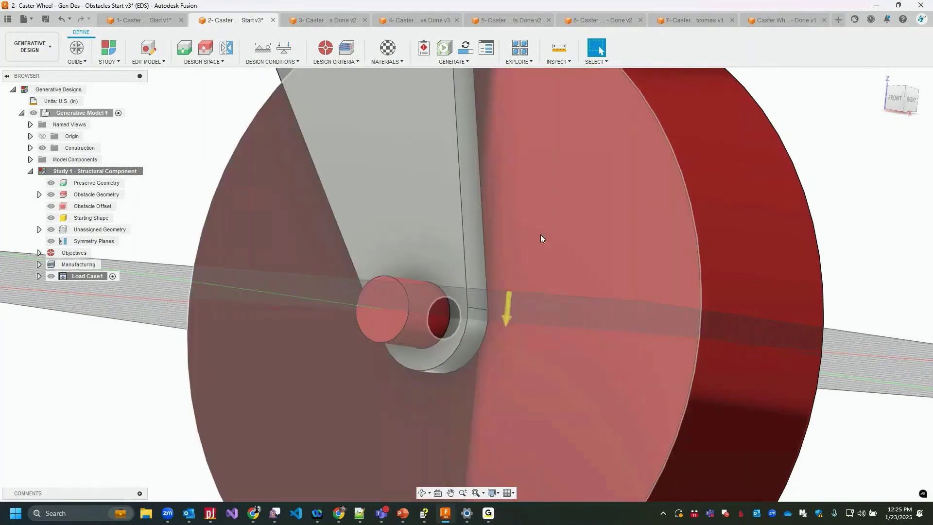
scroll(541, 238, down, 5)
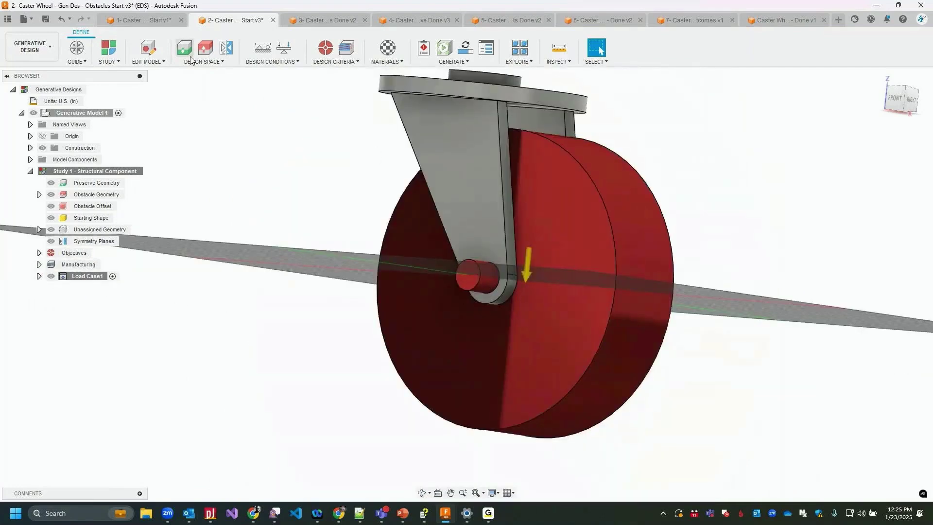
Step: Edit the model again and sketch a circle about 1.25 in in diameter on the near leg's outer face, centered on the axle hole
click(144, 47)
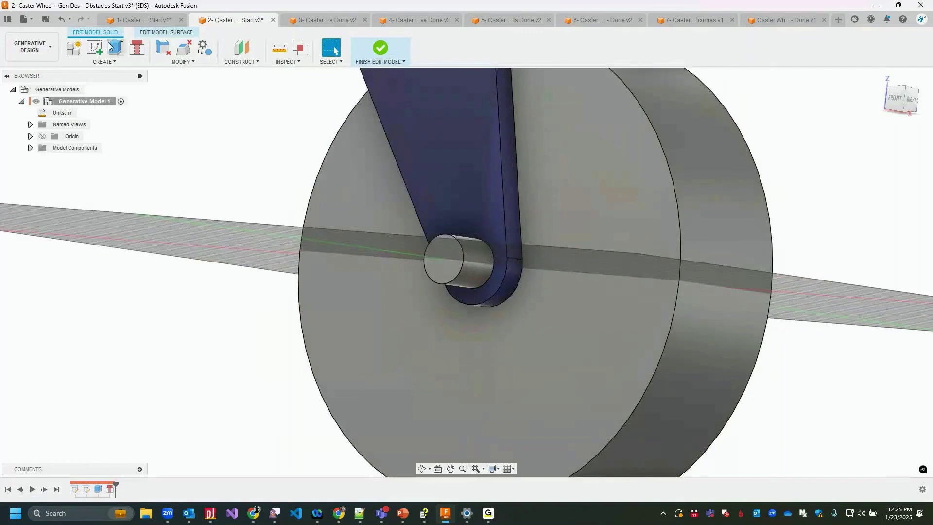
click(94, 47)
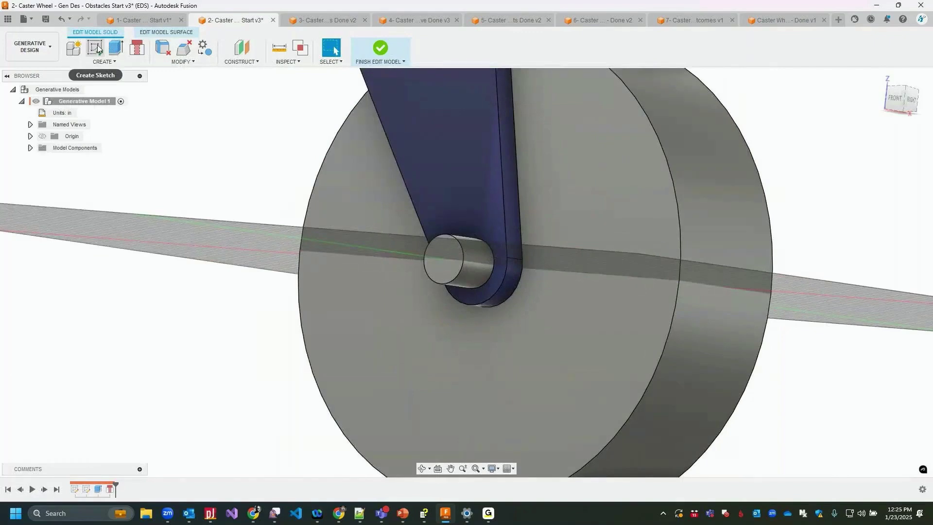
click(462, 241)
click(509, 255)
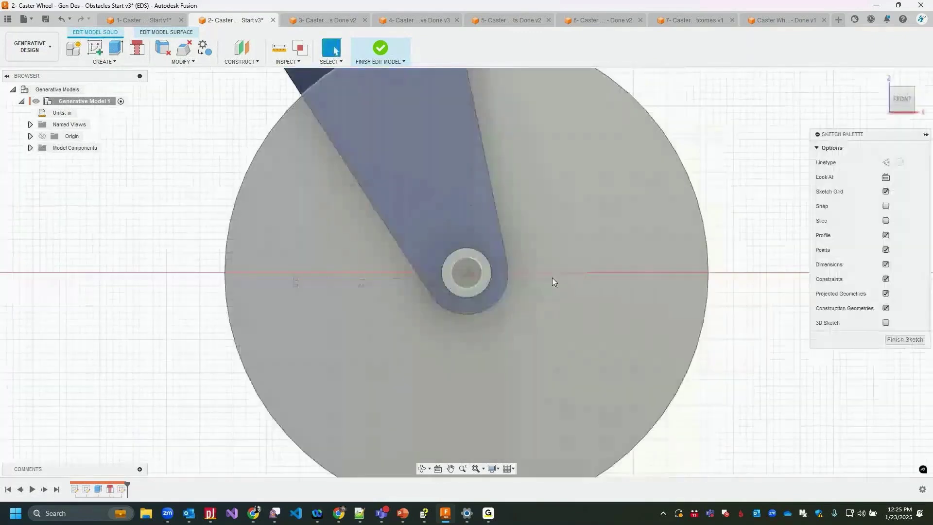
click(116, 47)
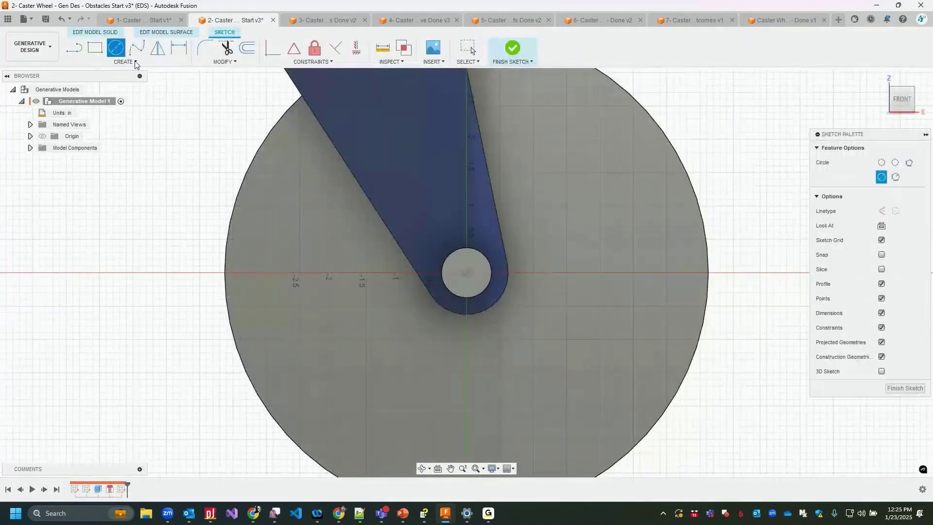
click(464, 274)
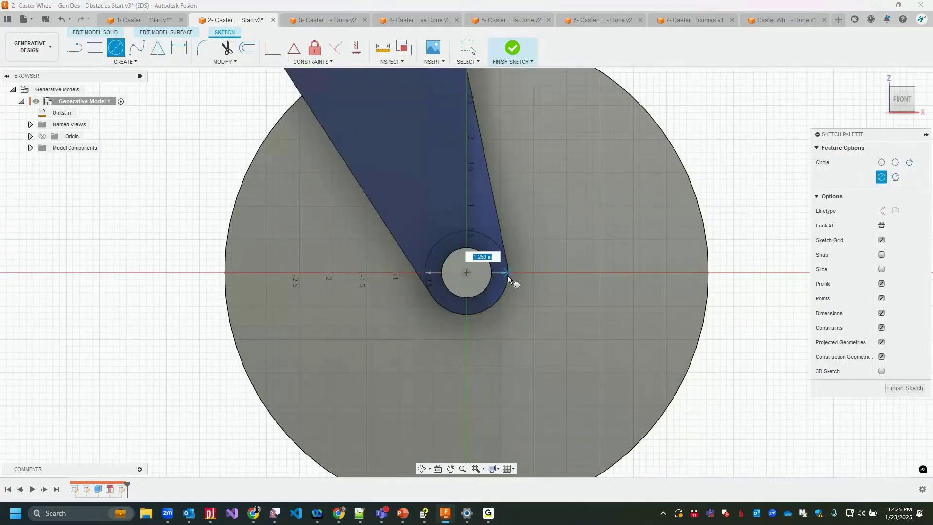
click(508, 276)
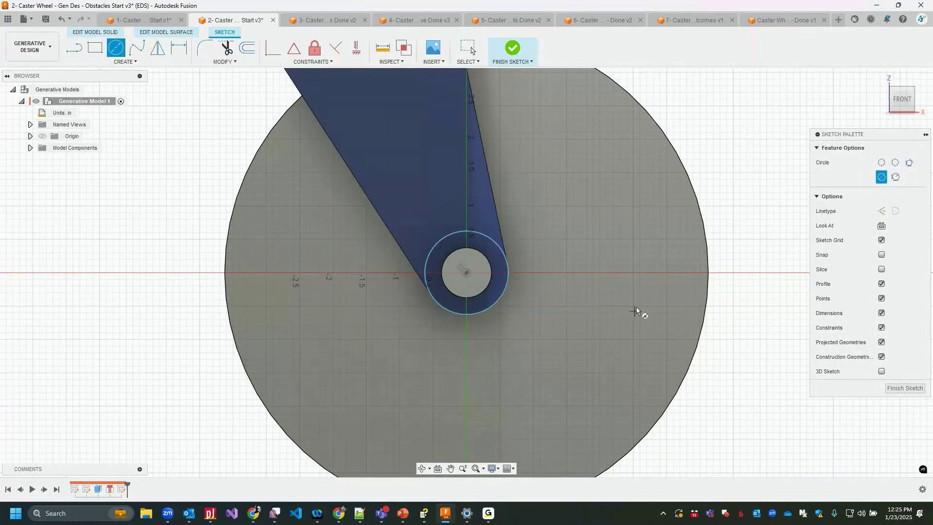
click(905, 388)
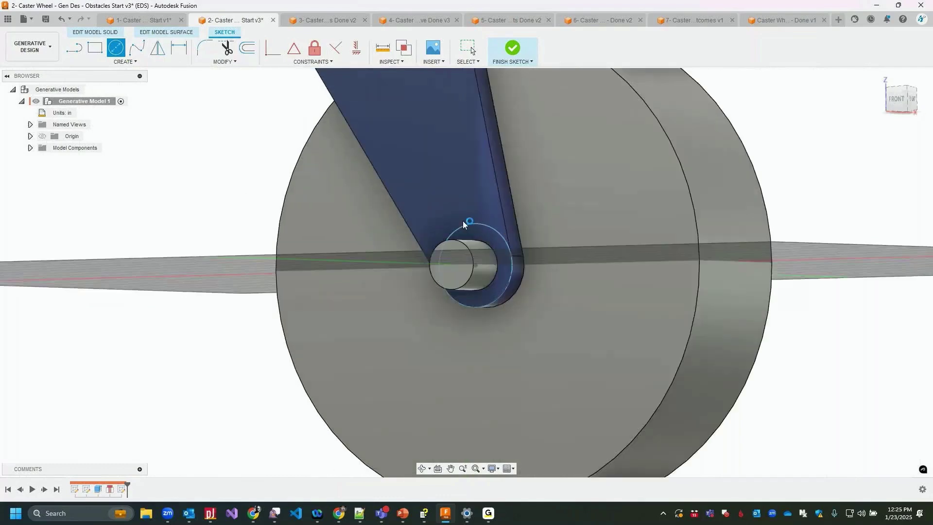
Step: Extrude the ring around the axle hole -0.375 in through the leg's thickness as a new body
click(116, 47)
click(503, 251)
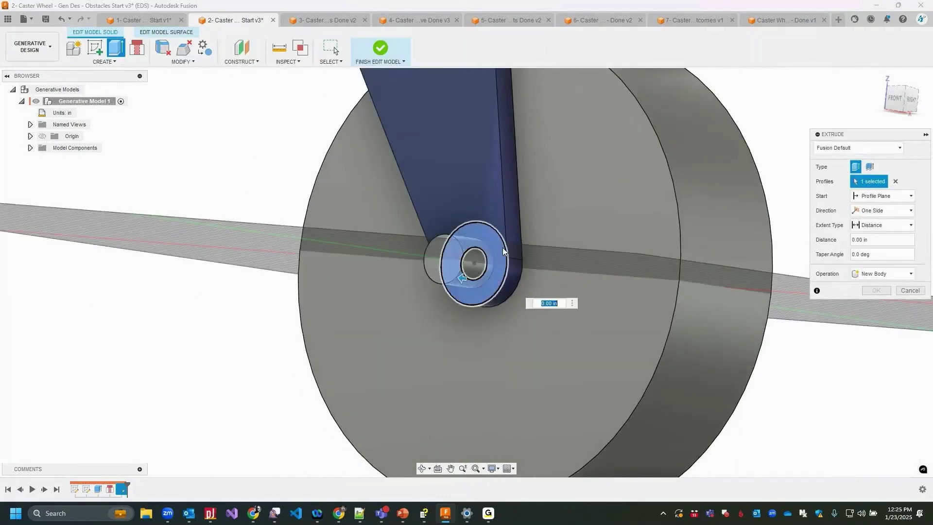
shift+middle_drag(521, 262, 503, 224)
text(-0.375)
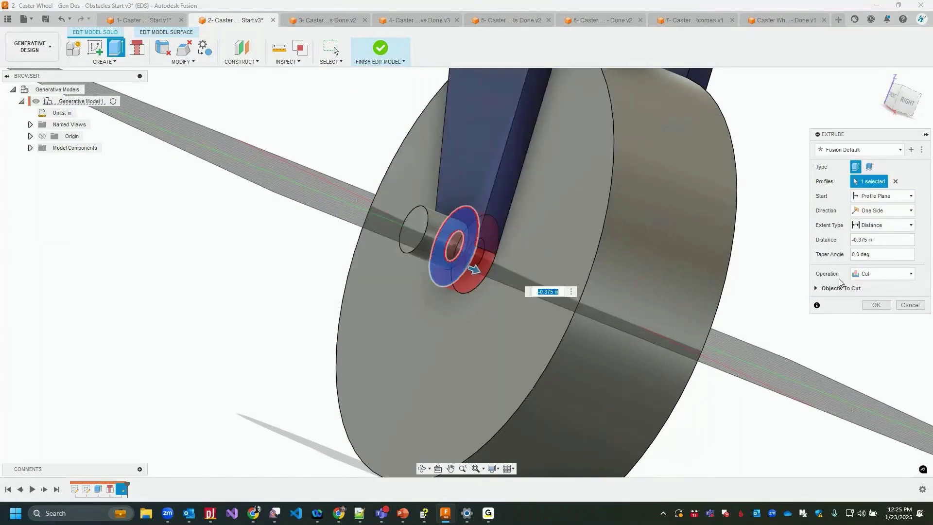
click(872, 276)
click(875, 315)
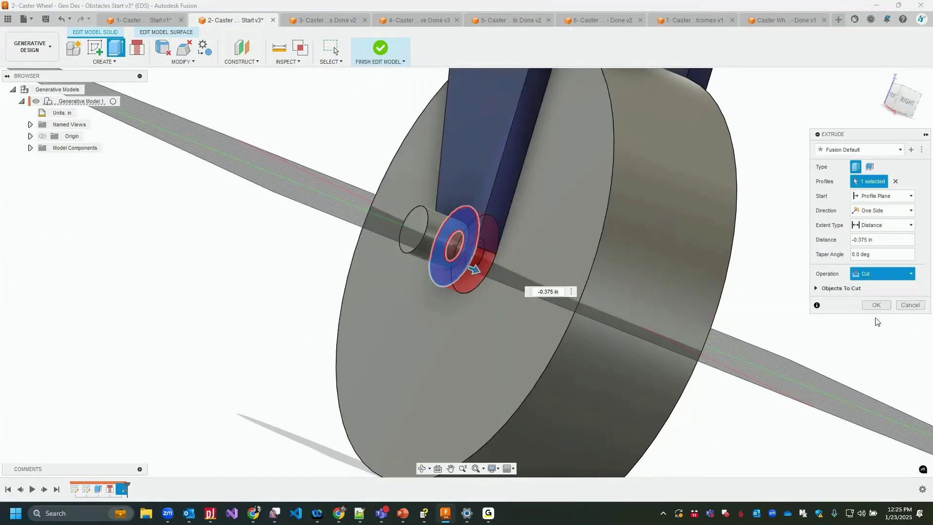
click(876, 291)
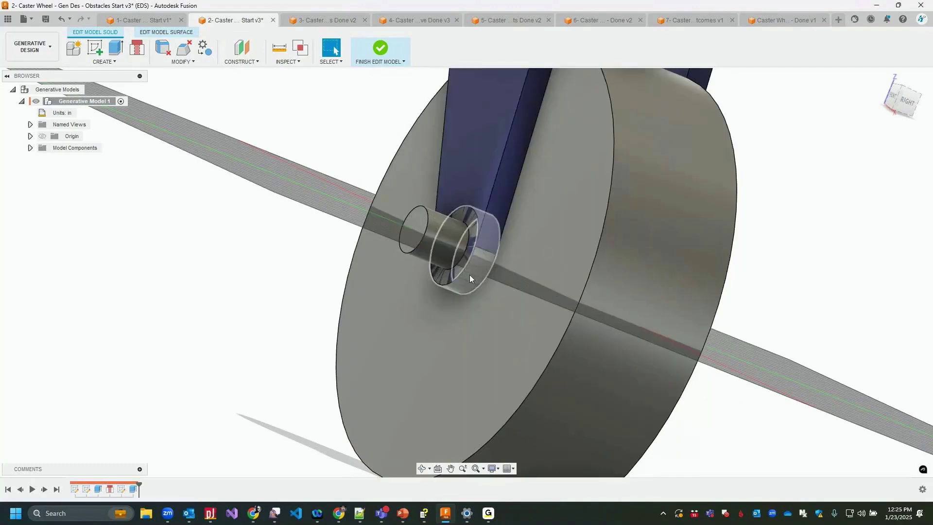
Step: Finish editing the model and assign the ring around the axle hole as preserve geometry
click(380, 47)
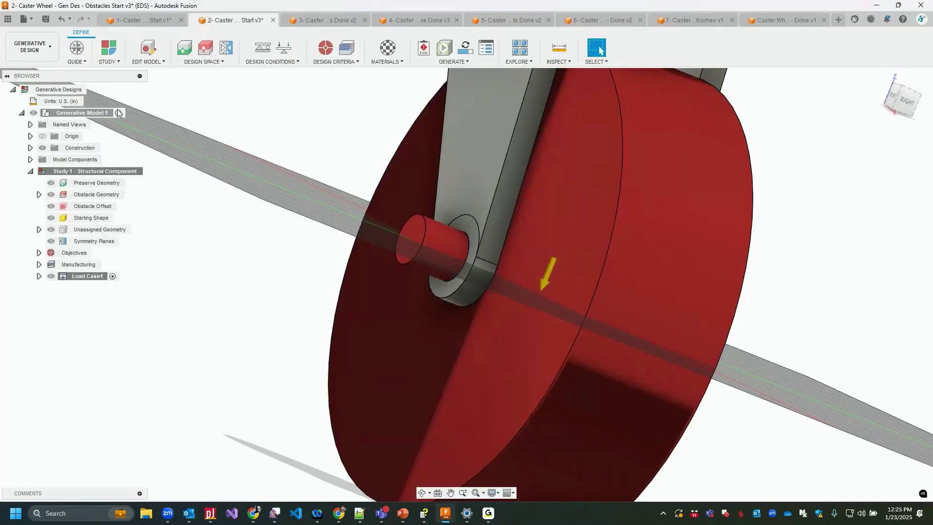
click(185, 49)
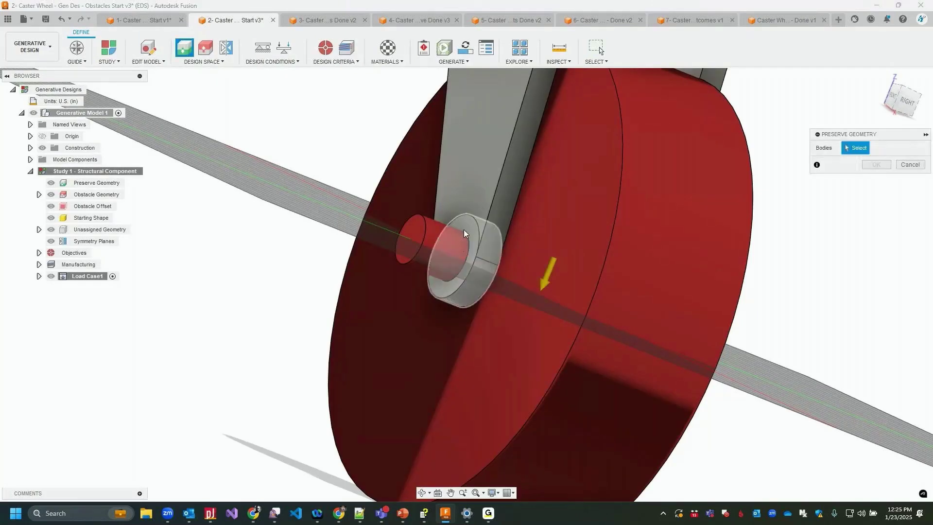
click(465, 230)
click(876, 165)
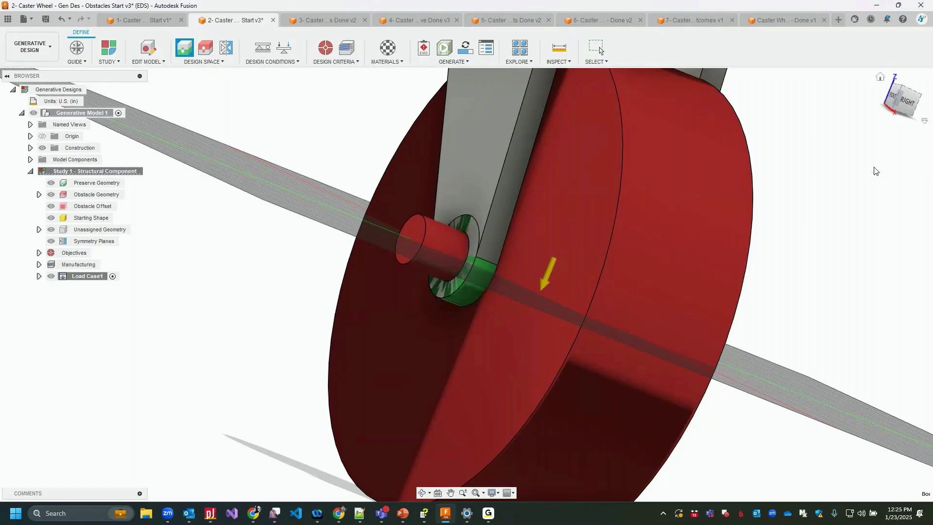
Step: Hide the Frame:1 component and examine the preserve ring together with the wheel and bolt obstacles
shift+middle_drag(343, 156, 418, 202)
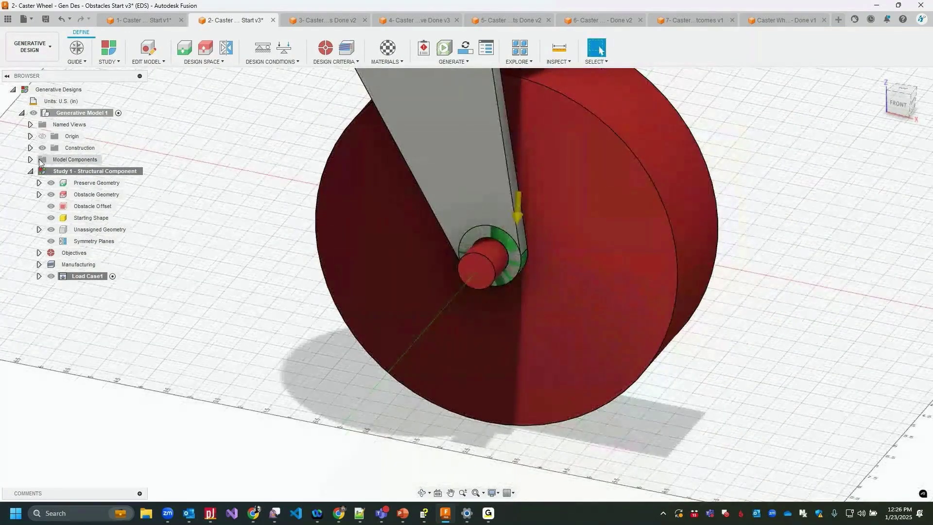
click(31, 159)
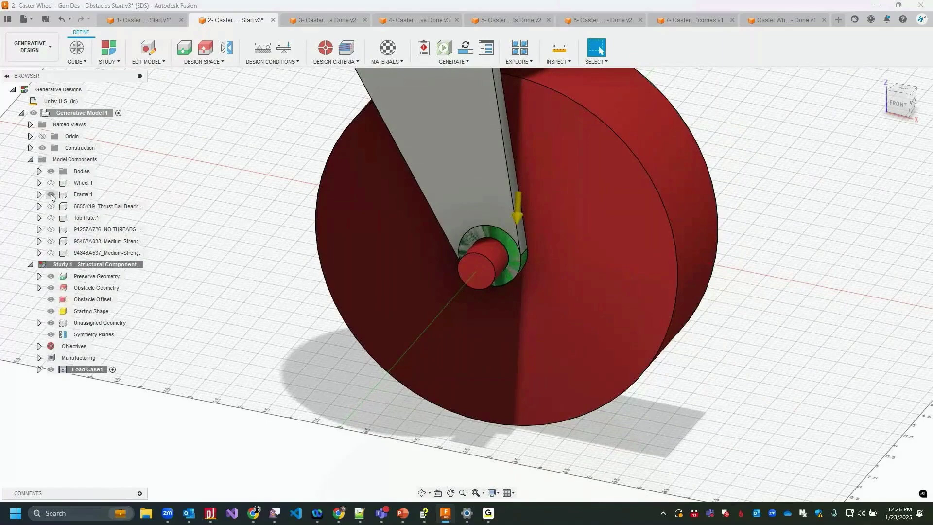
click(50, 194)
scroll(335, 280, down, 5)
shift+middle_drag(323, 274, 375, 285)
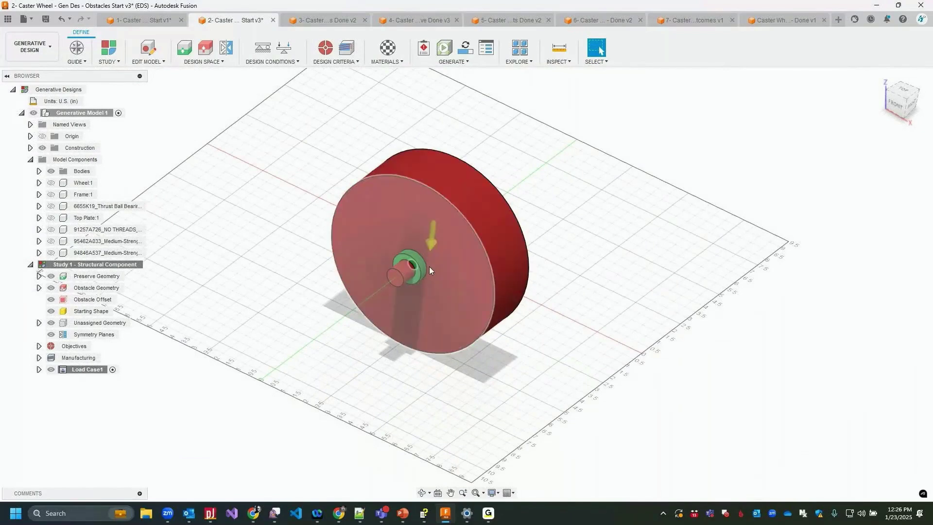
scroll(428, 271, up, 5)
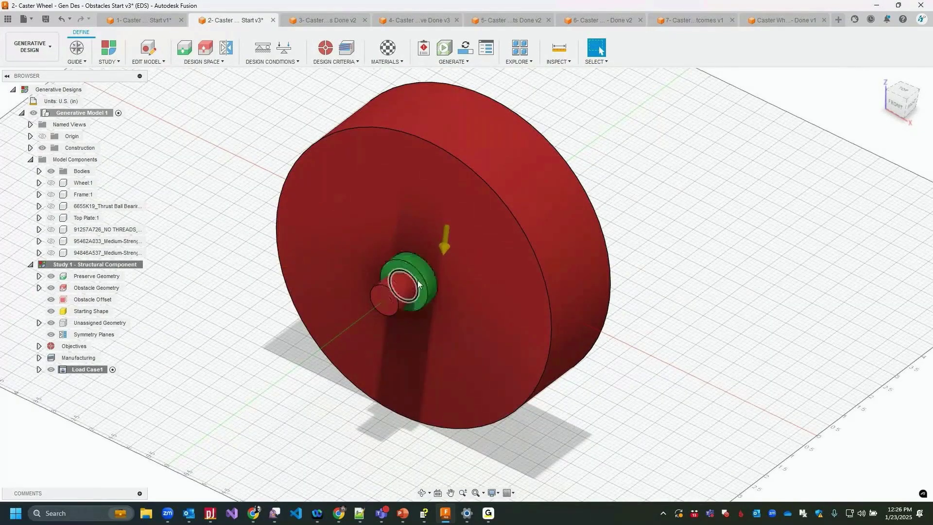
scroll(398, 121, up, 3)
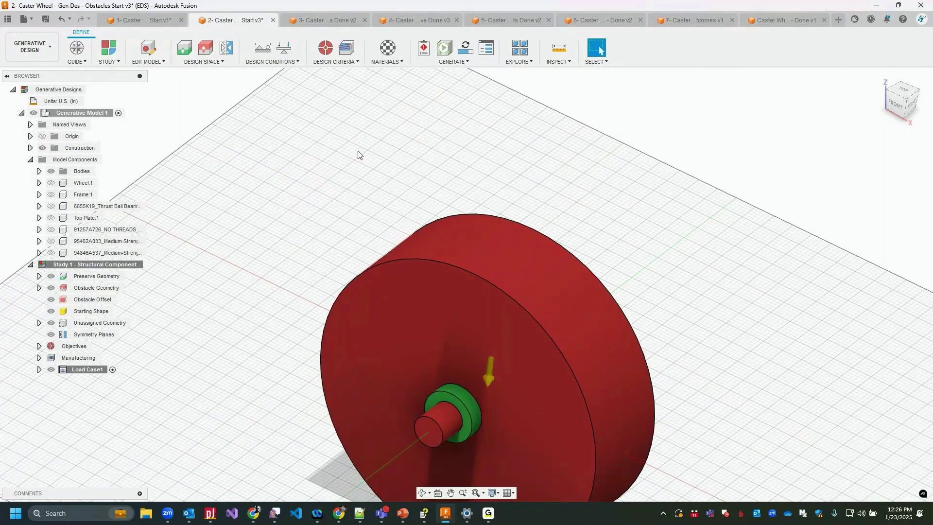
Step: In the Preserve Done design, expand Load Case1 and hide the obstacle geometry so only the preserve bodies are shown
middle_drag(428, 190, 416, 122)
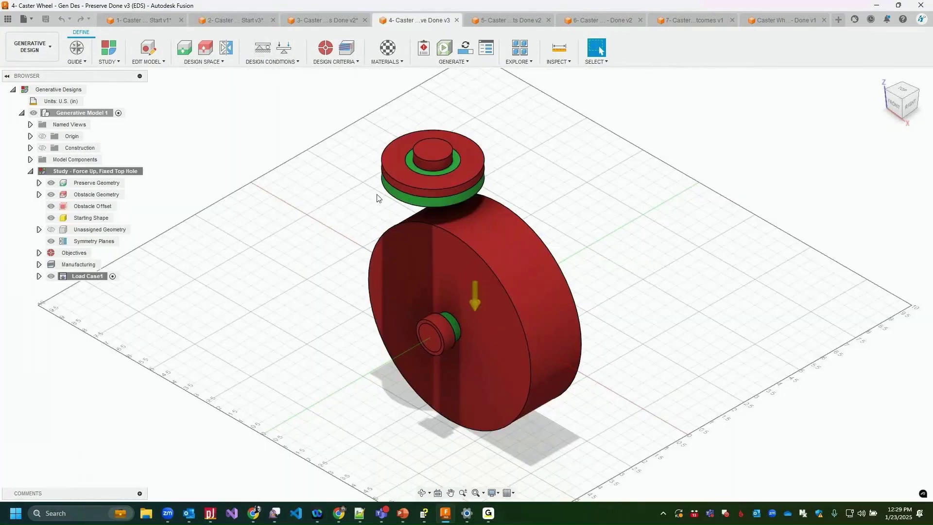
click(39, 276)
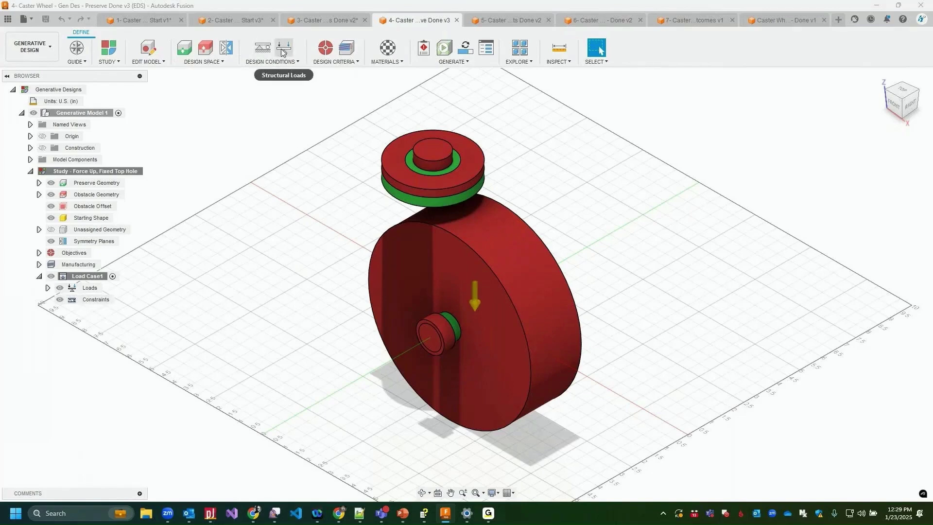
click(56, 196)
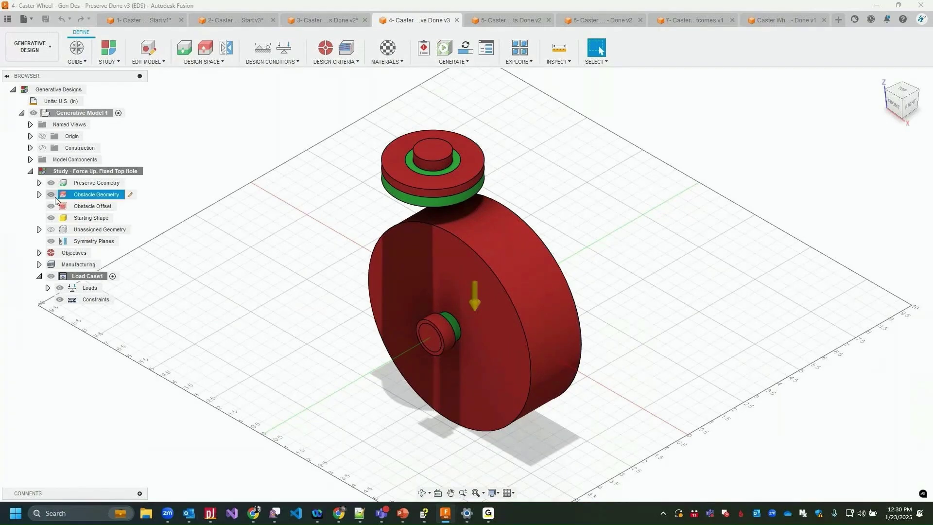
click(52, 195)
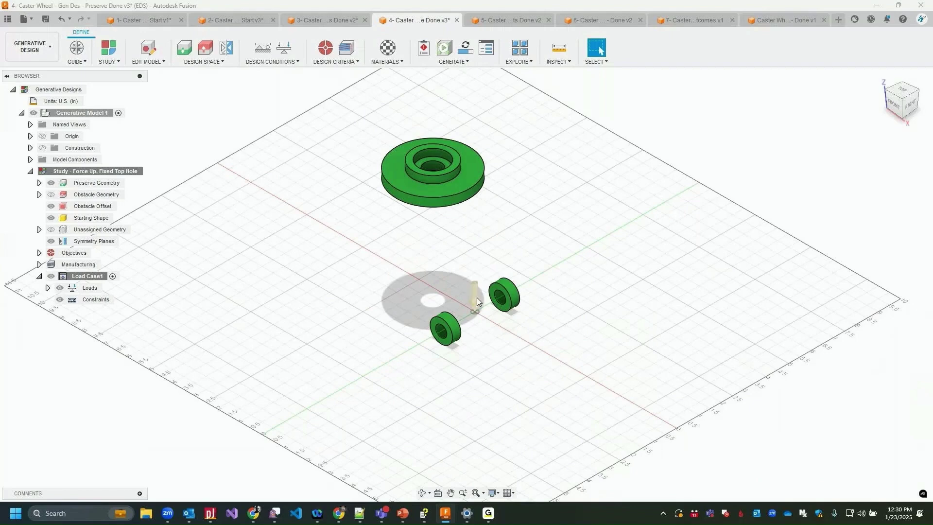
Step: Expand the loads of Load Case1 and review the gravity load's direction and magnitude settings without changing them
click(47, 288)
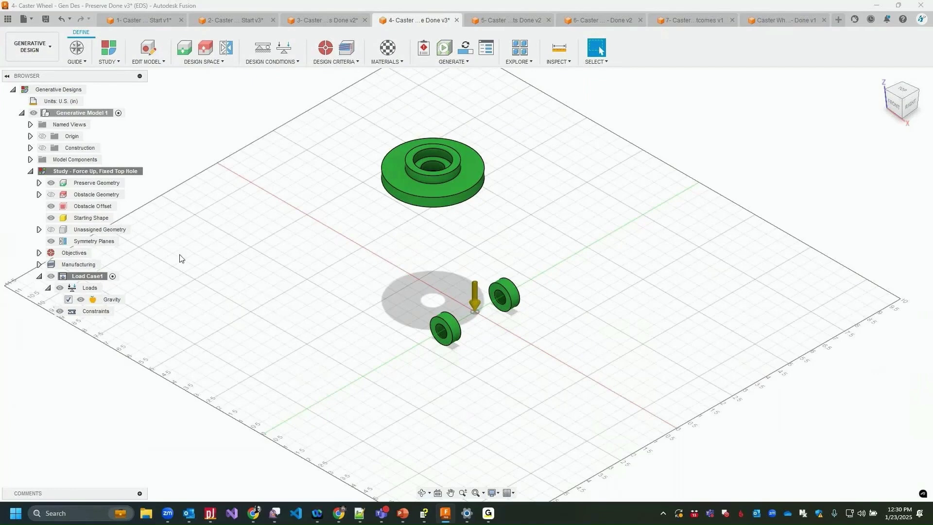
click(130, 300)
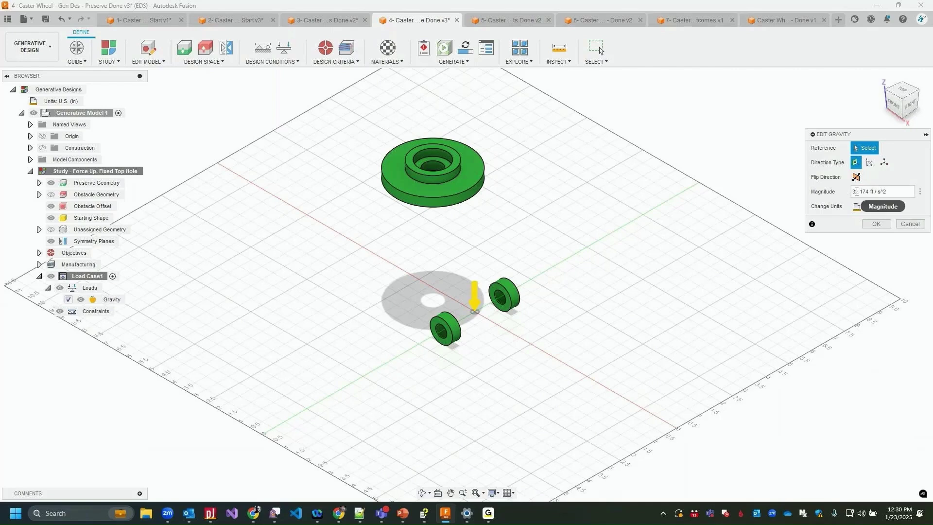
click(907, 226)
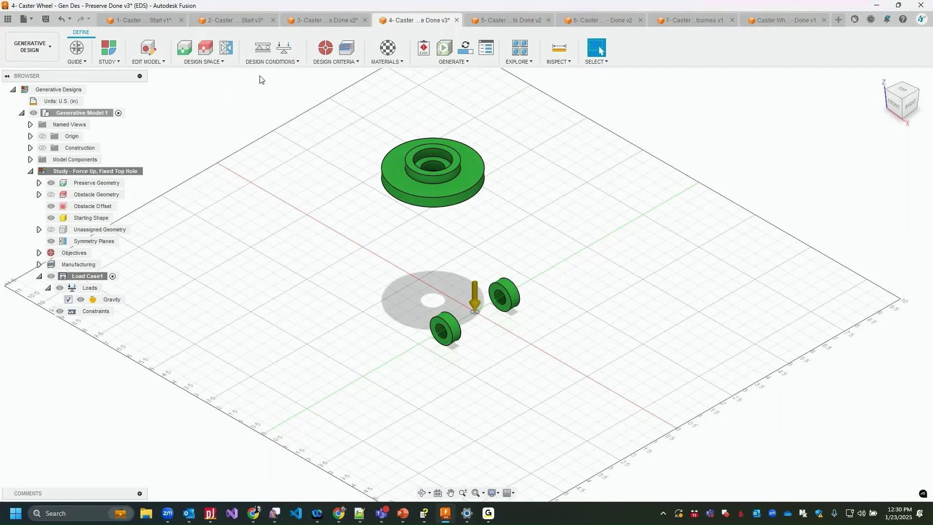
Step: Add a Fixed structural constraint to the lower inside cylindrical face of the top body's counterbore hole
click(263, 50)
click(869, 149)
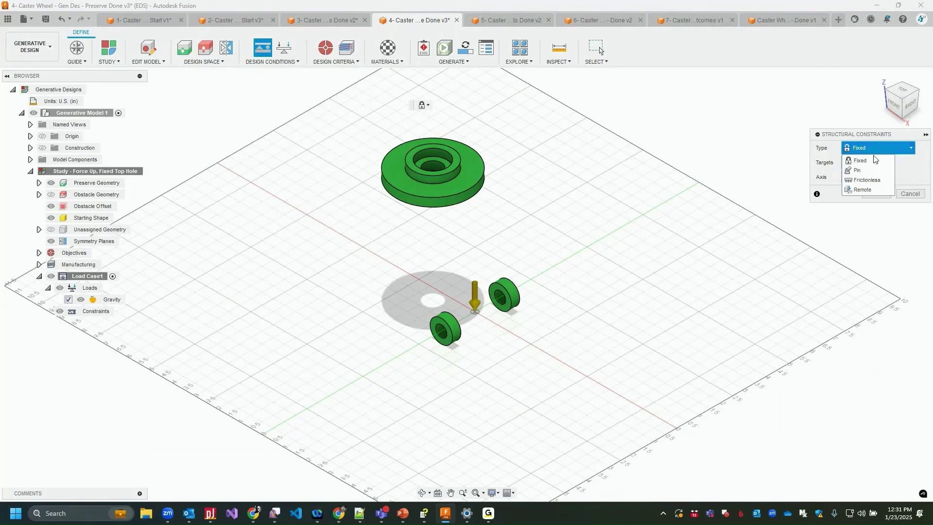
click(893, 141)
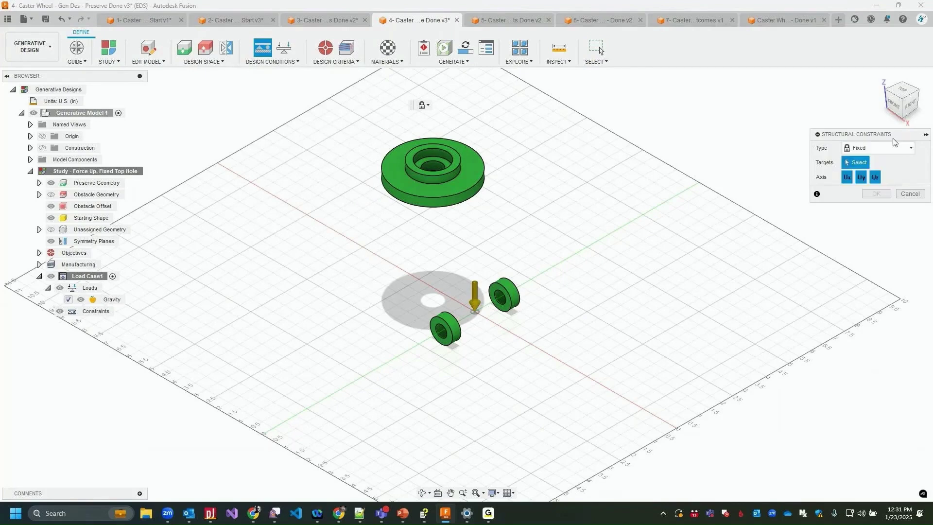
click(434, 169)
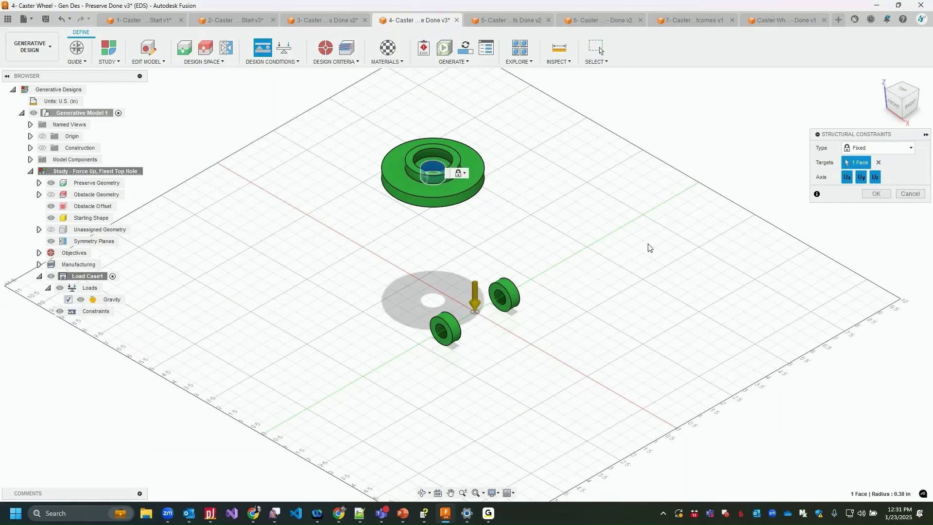
click(876, 194)
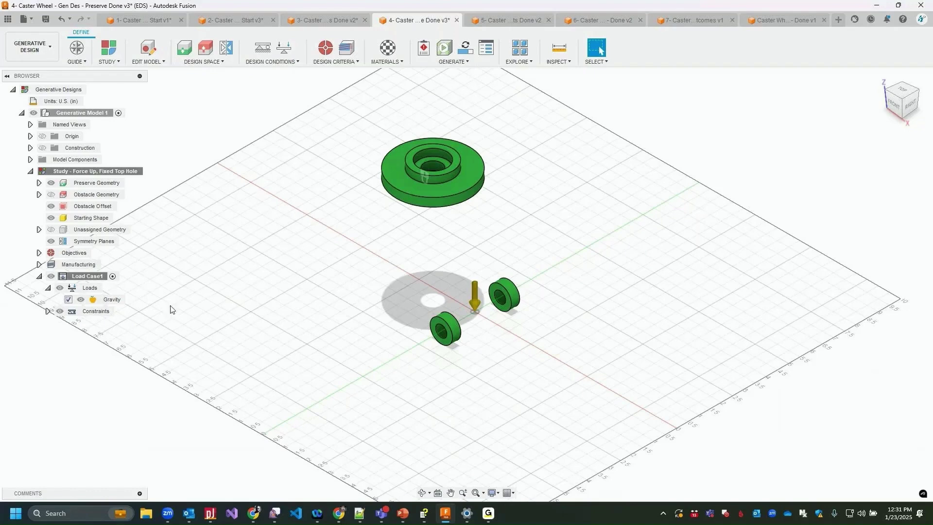
Step: Switch to the PowerPoint slide show and review the slide on constraints and loads for the three load cases
mouse_move(401, 516)
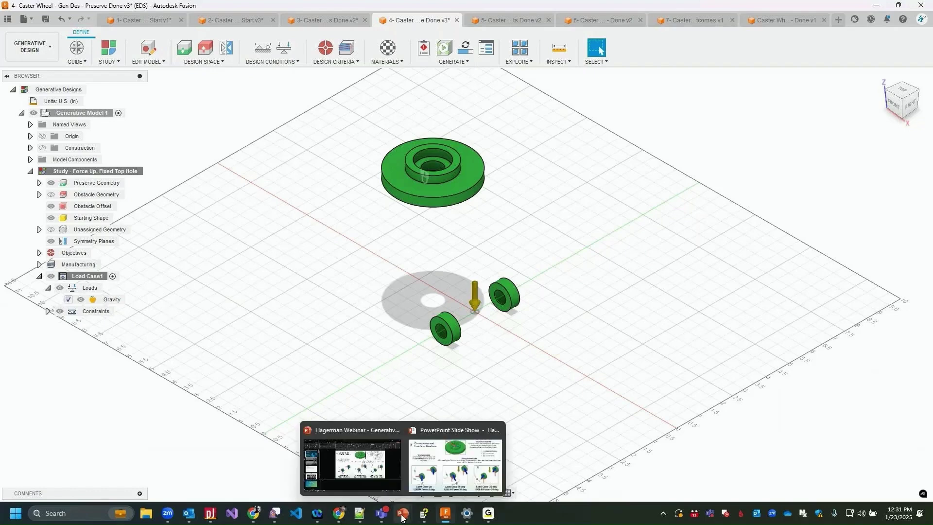
click(437, 464)
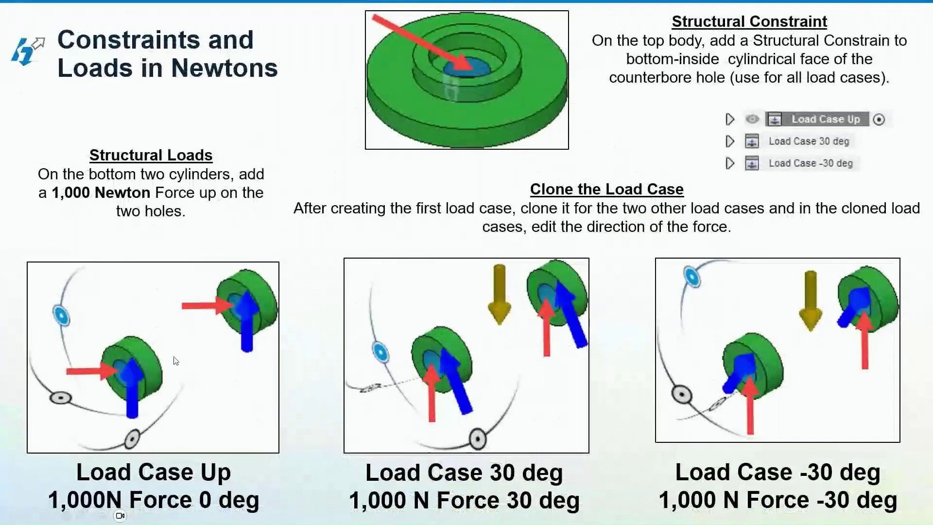
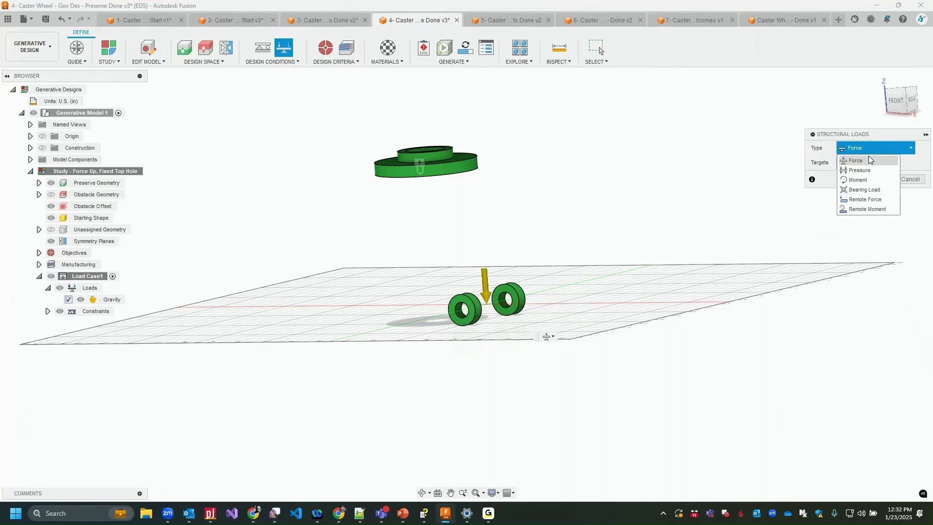
Step: Try a 200 lbforce structural load on only one ring's hole face, and undo it
click(863, 159)
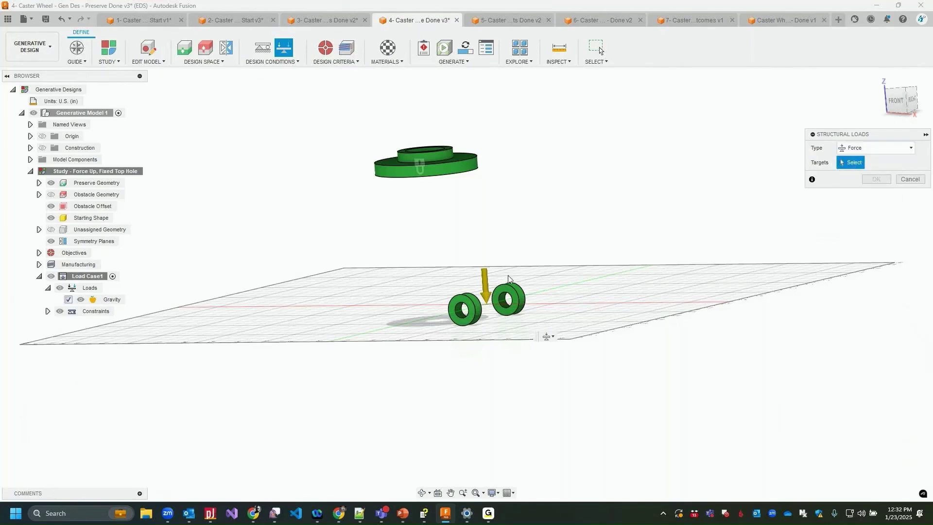
scroll(465, 321, up, 5)
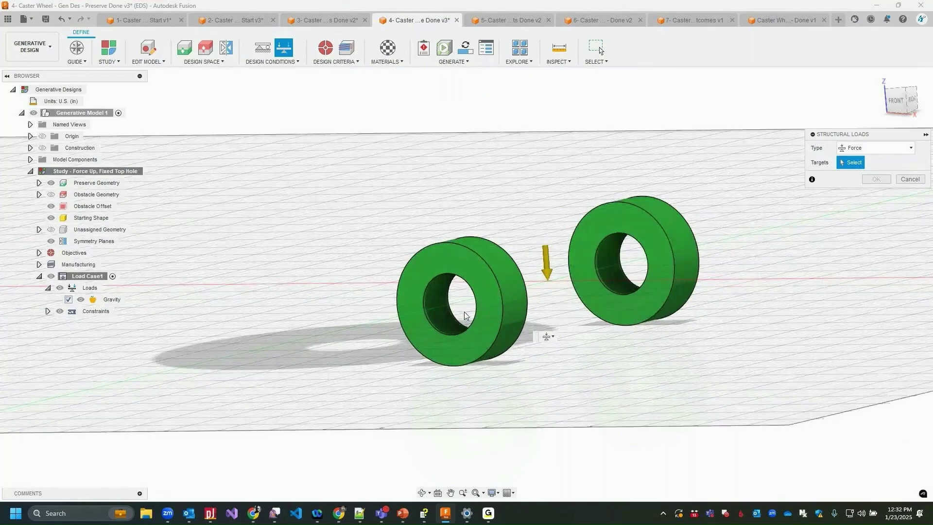
shift+middle_drag(465, 314, 462, 307)
click(461, 307)
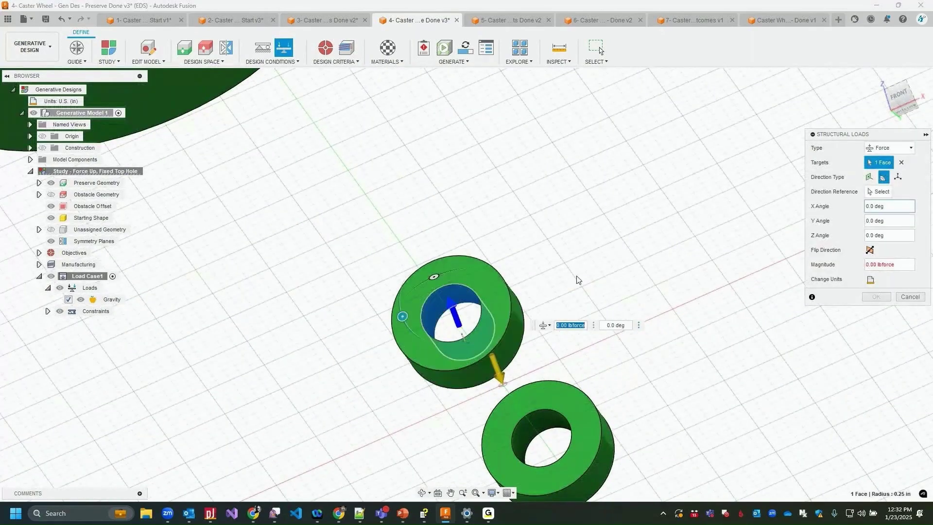
shift+middle_drag(585, 252, 555, 299)
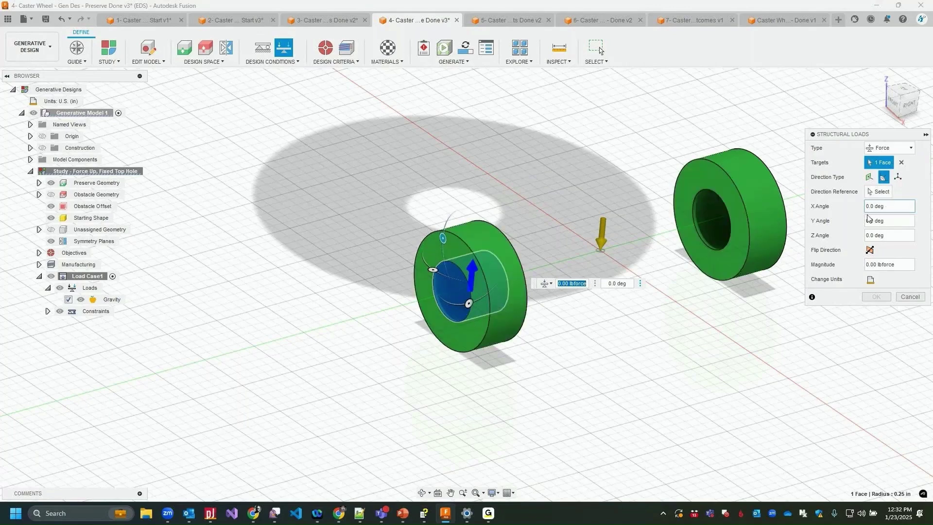
click(879, 266)
double_click(877, 266)
text(200)
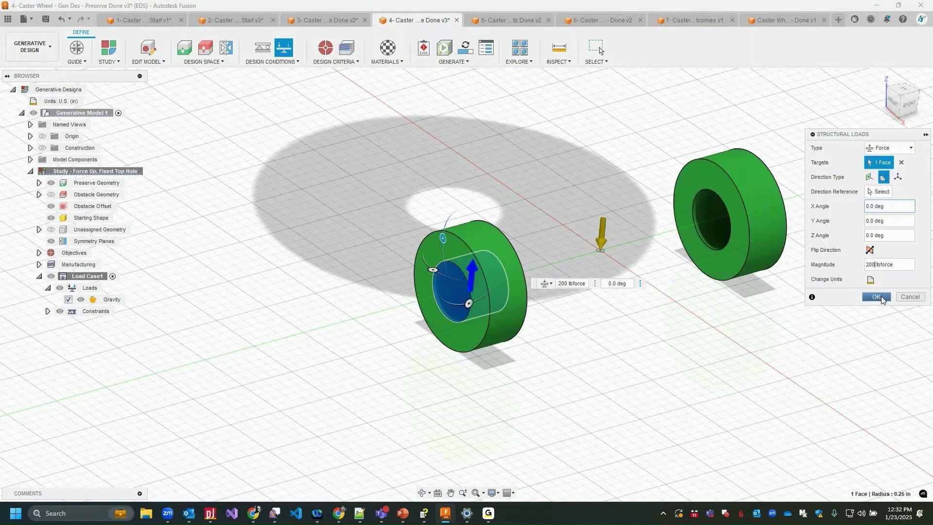
click(877, 297)
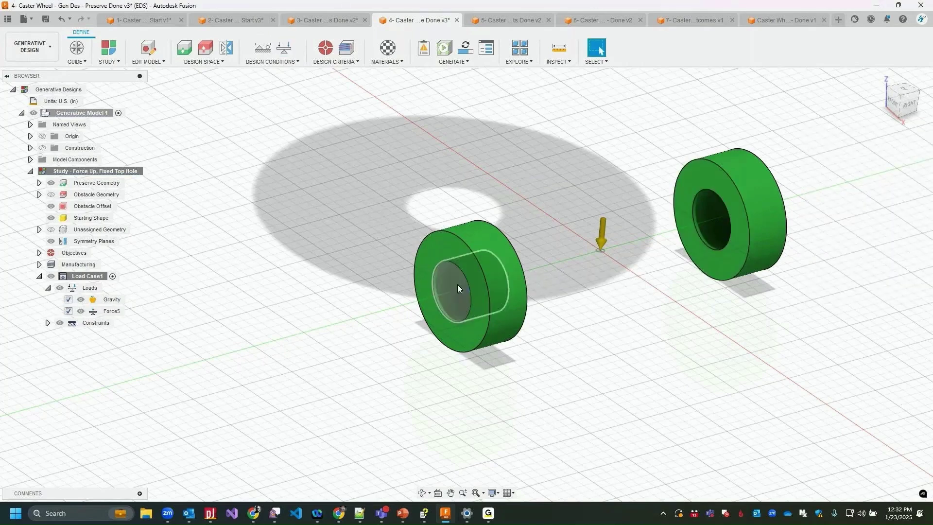
click(62, 19)
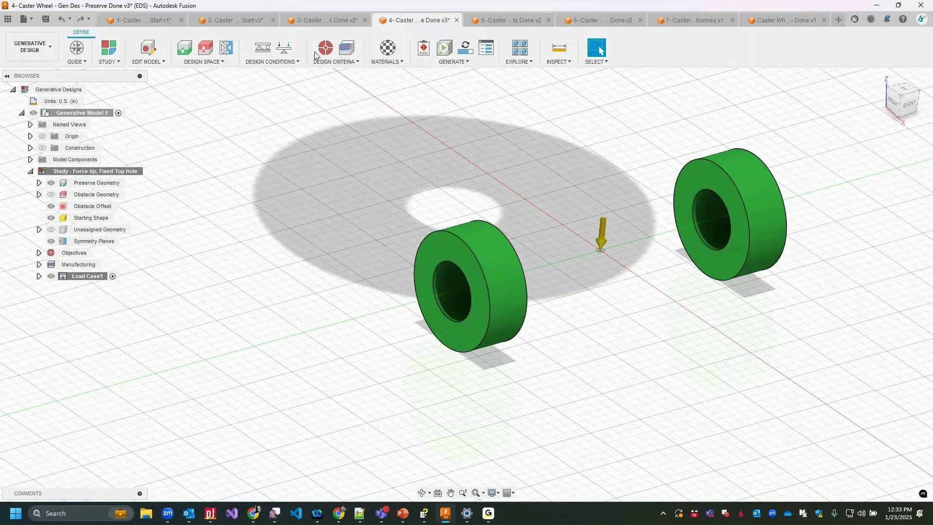
Step: Apply an upward 200 lbforce structural force to the inner hole faces of both axle rings
click(283, 50)
click(443, 274)
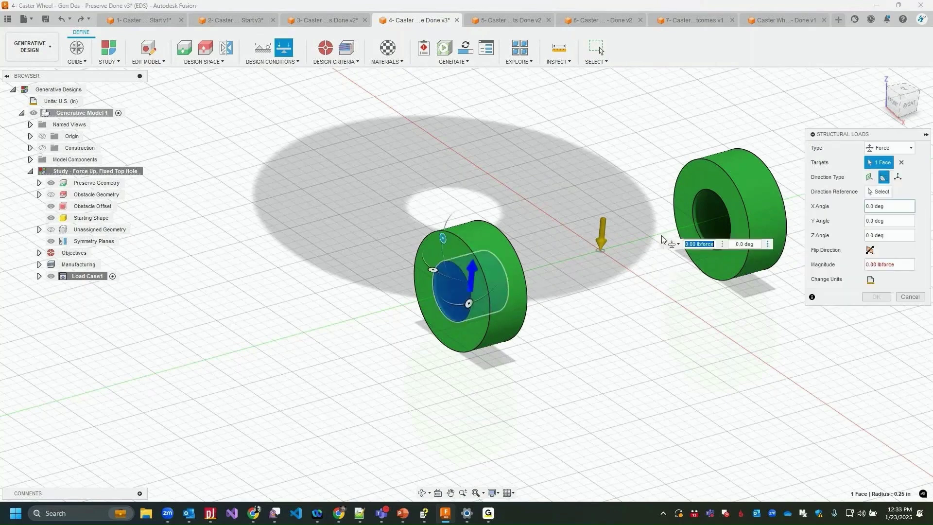
click(719, 203)
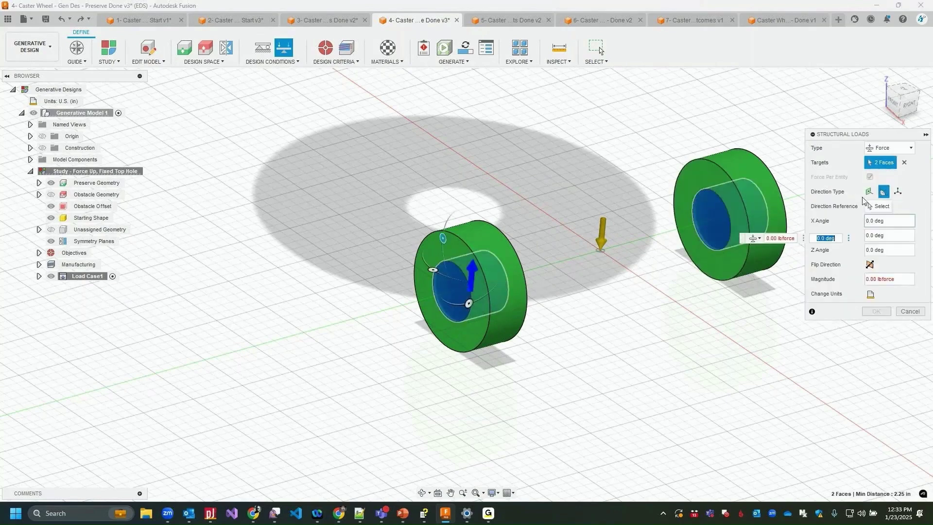
click(872, 280)
text(200)
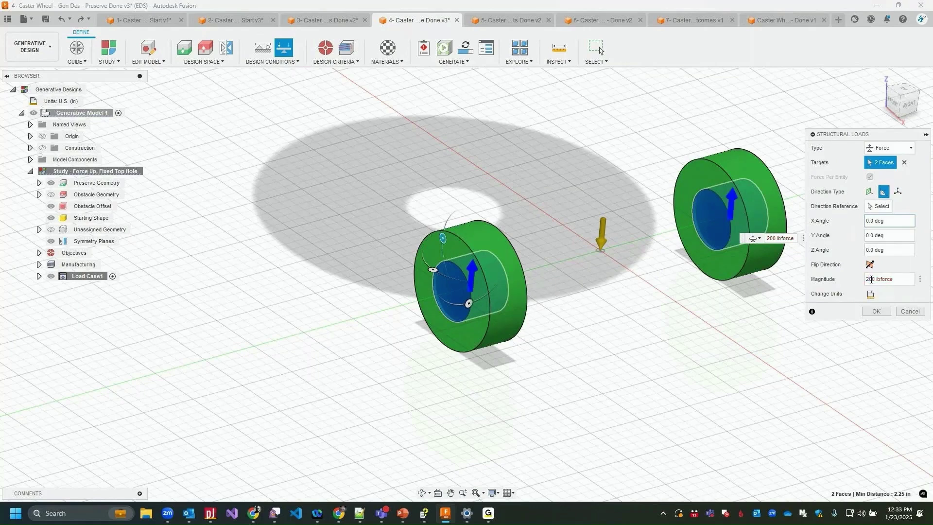
click(876, 311)
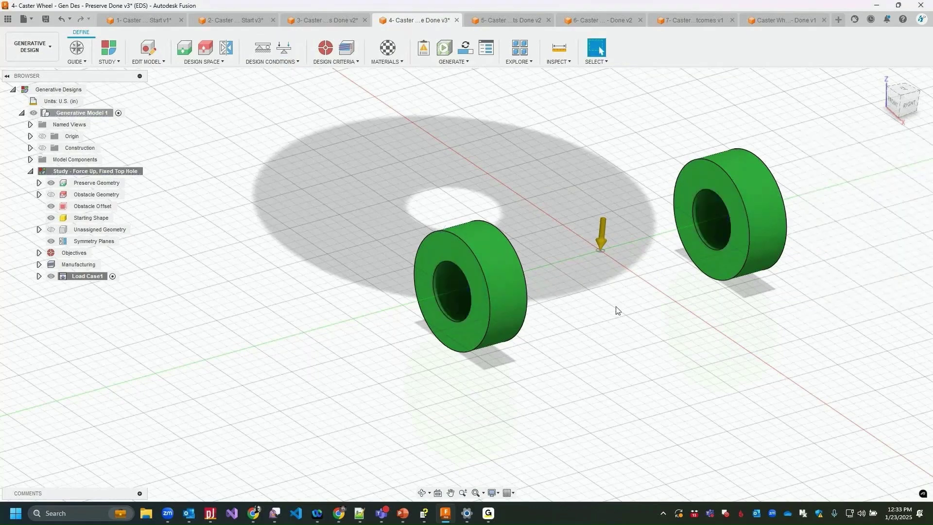
Step: Expand the loads of Load Case1 and examine the new force's direction on both axle rings
click(39, 276)
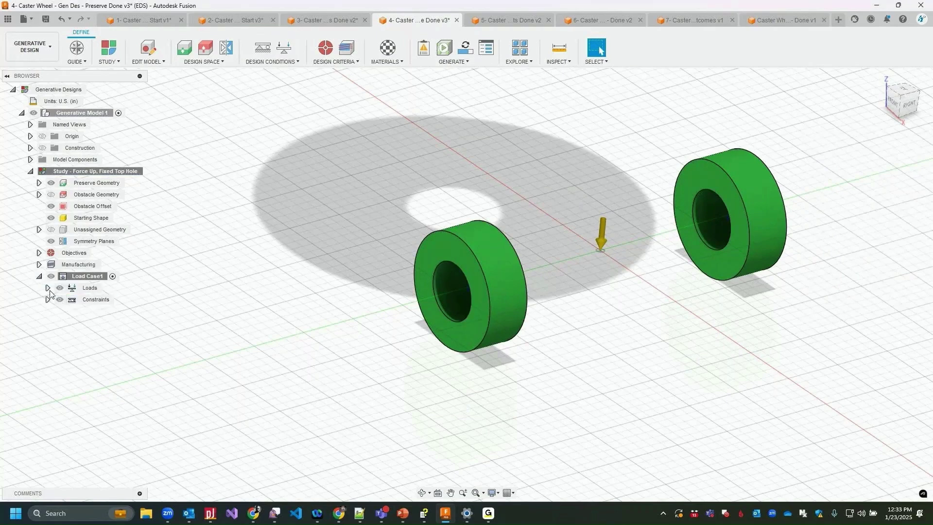
click(47, 288)
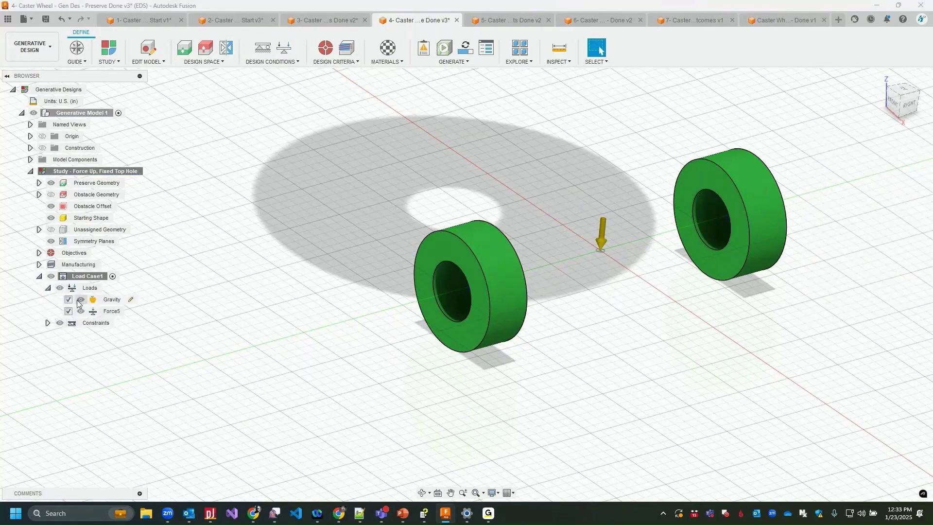
click(110, 314)
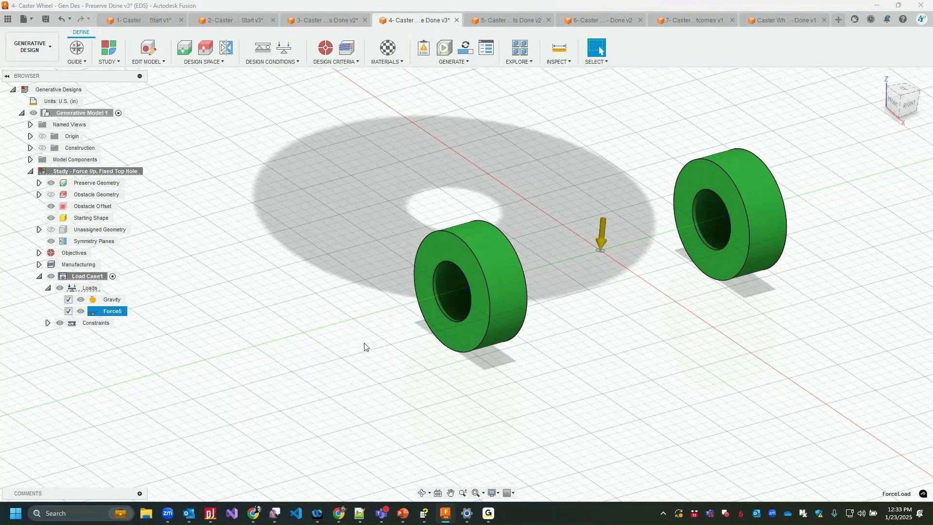
shift+middle_drag(365, 347, 394, 330)
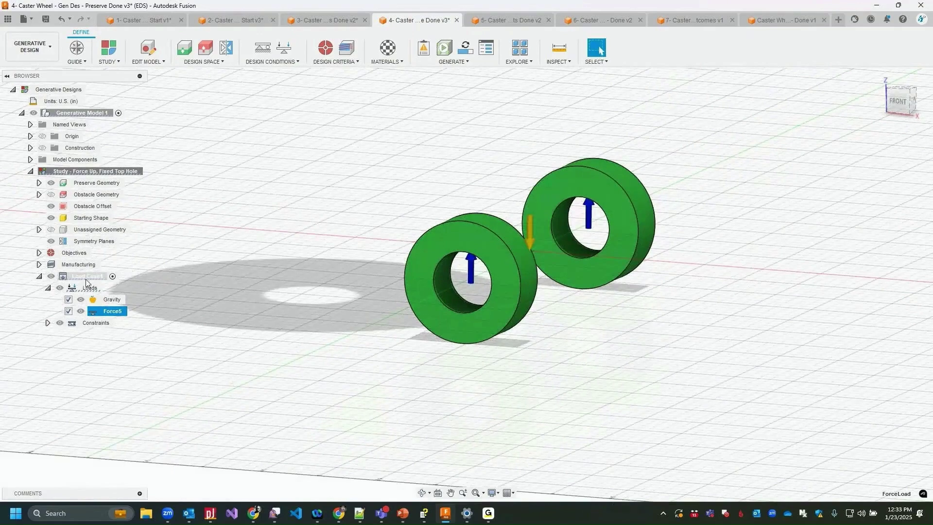
Step: Clone Load Case1, leaving the original load case's name as it is
right_click(89, 277)
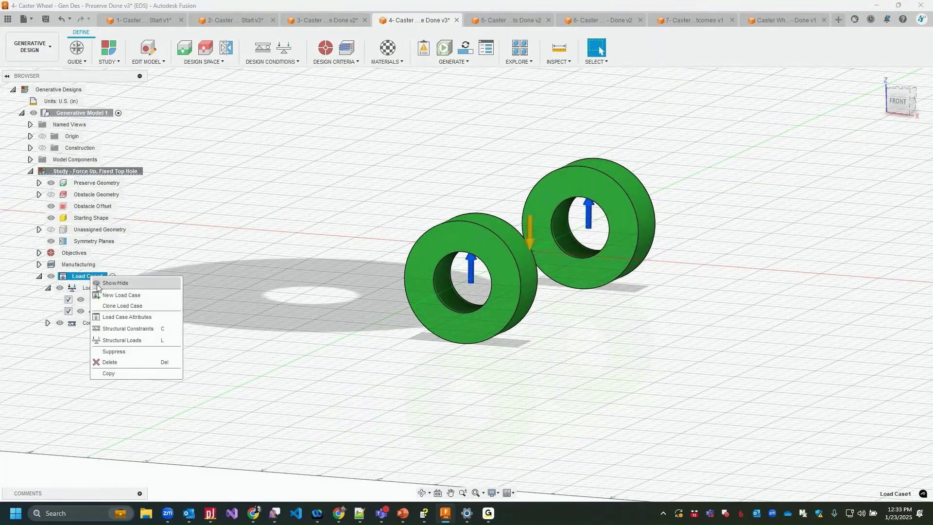
click(133, 305)
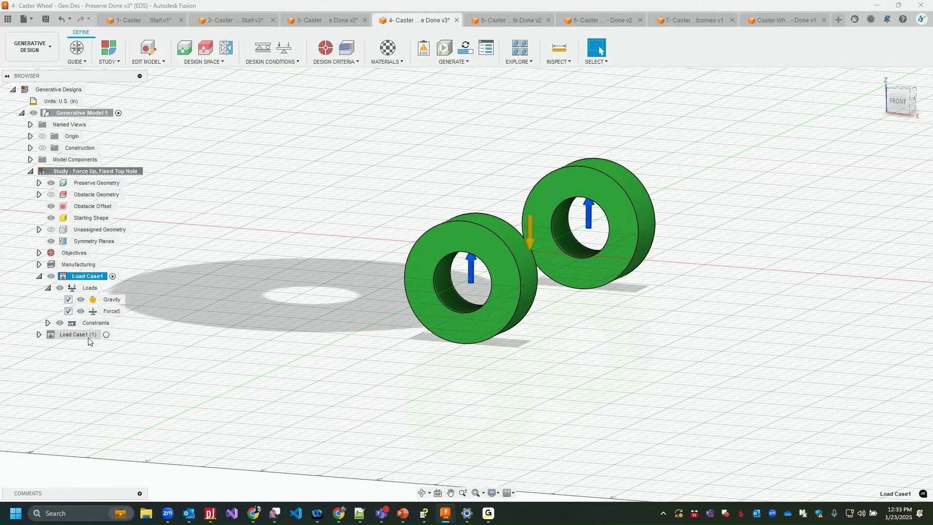
double_click(83, 276)
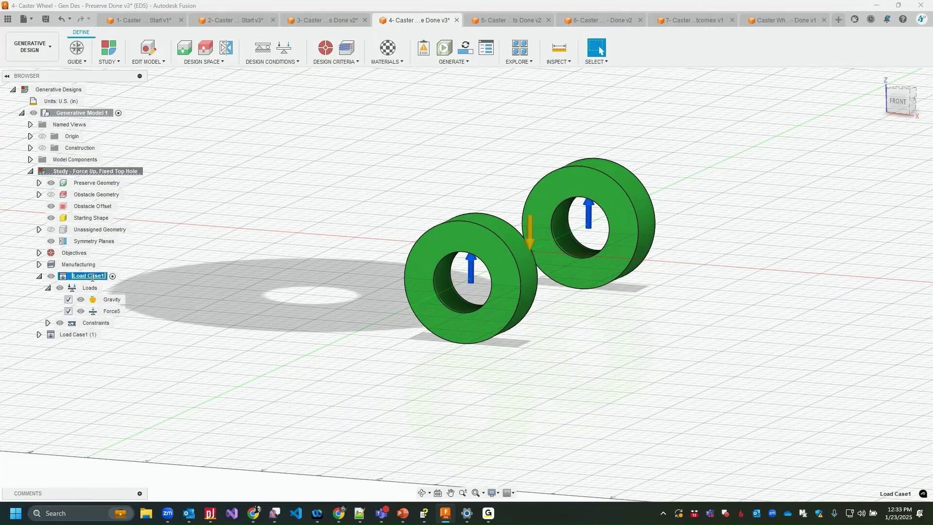
key(Escape)
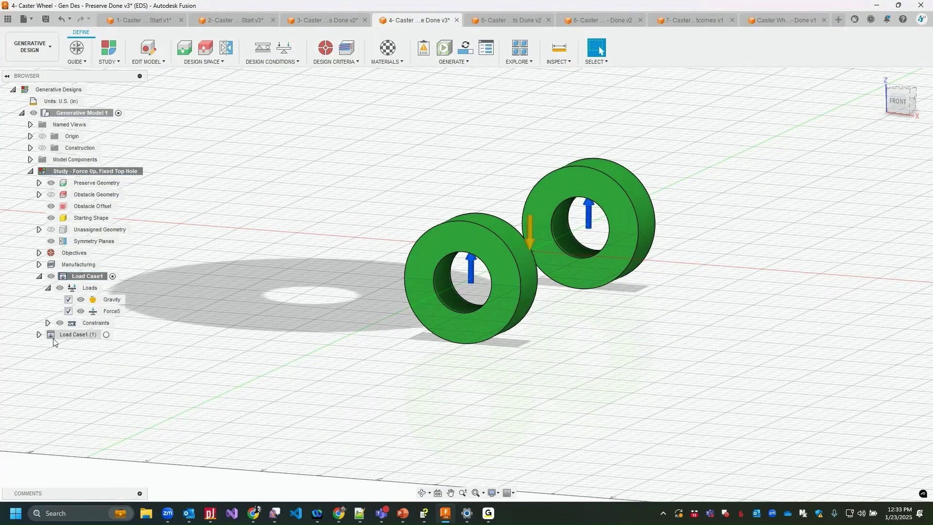
Step: Activate the cloned load case and expand its loads
click(38, 334)
click(96, 335)
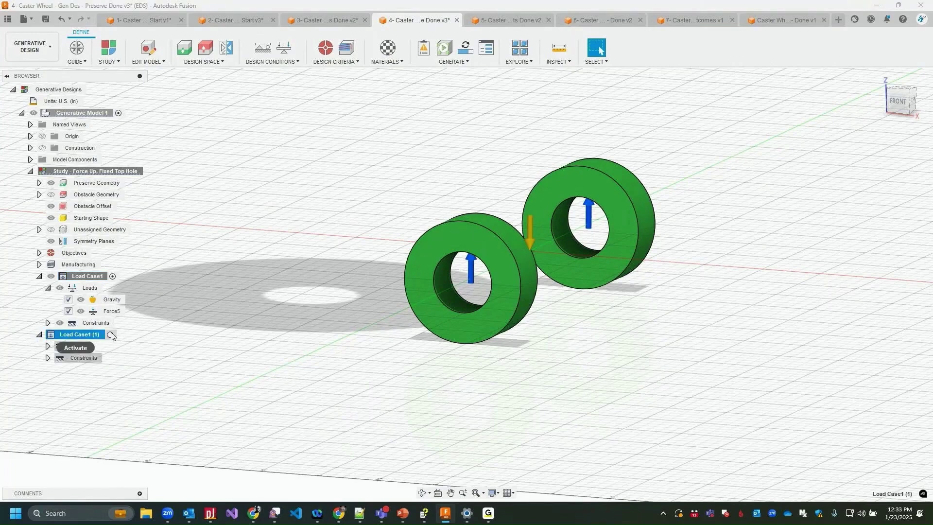
click(110, 335)
click(49, 299)
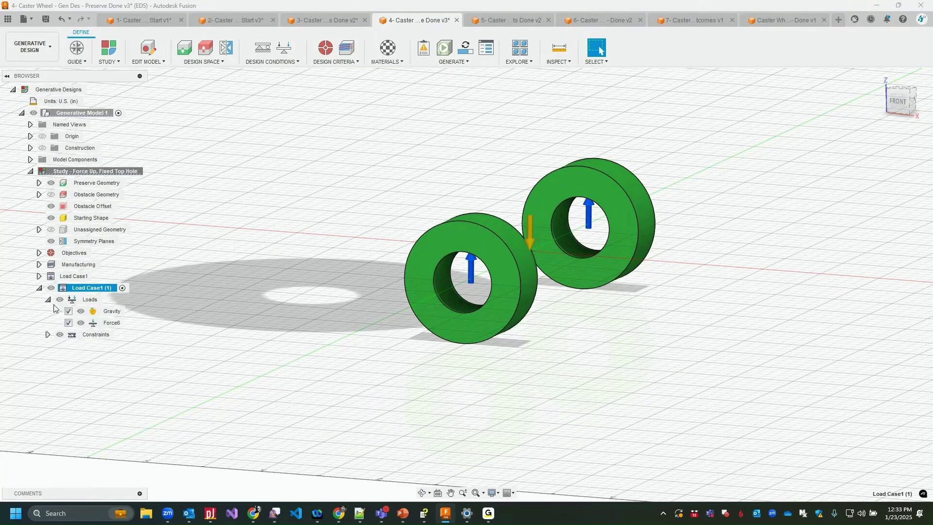
Step: Edit the structural force in the cloned load case so its X angle is -30 deg
click(122, 323)
click(130, 324)
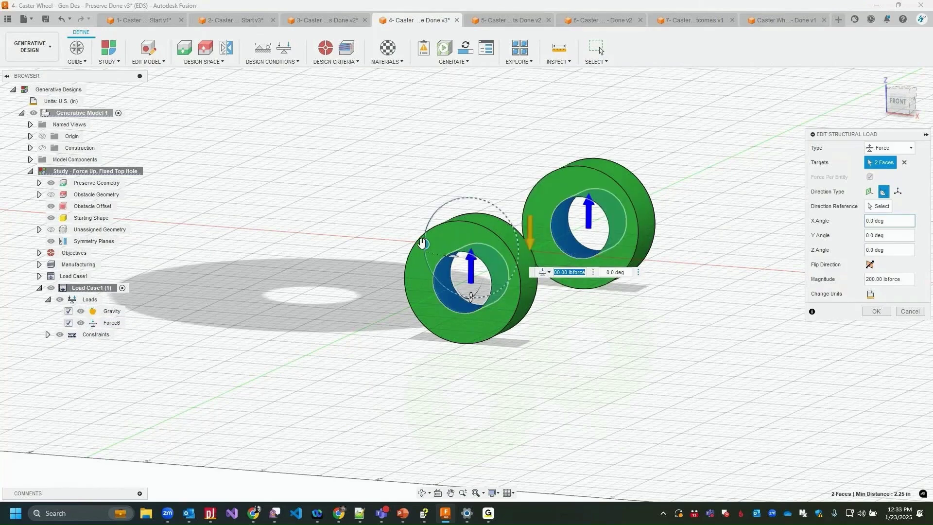
drag(422, 243, 431, 220)
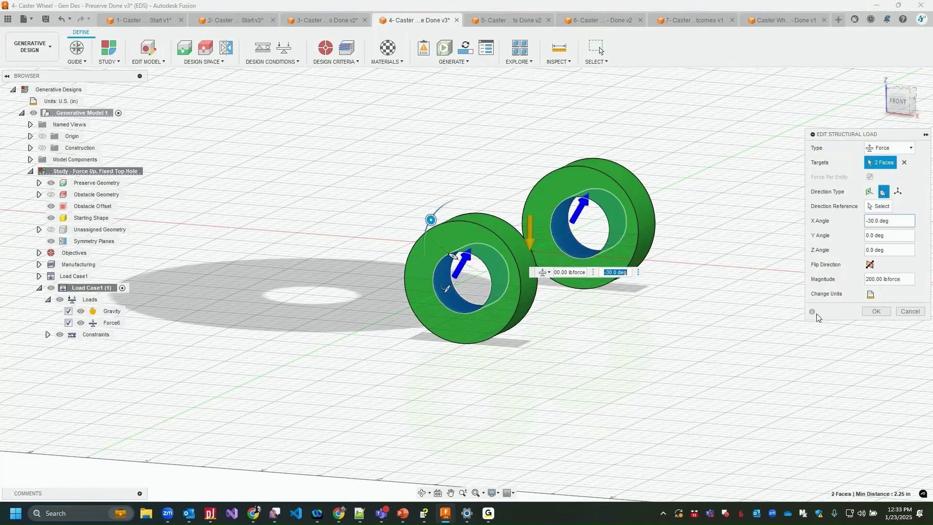
click(876, 312)
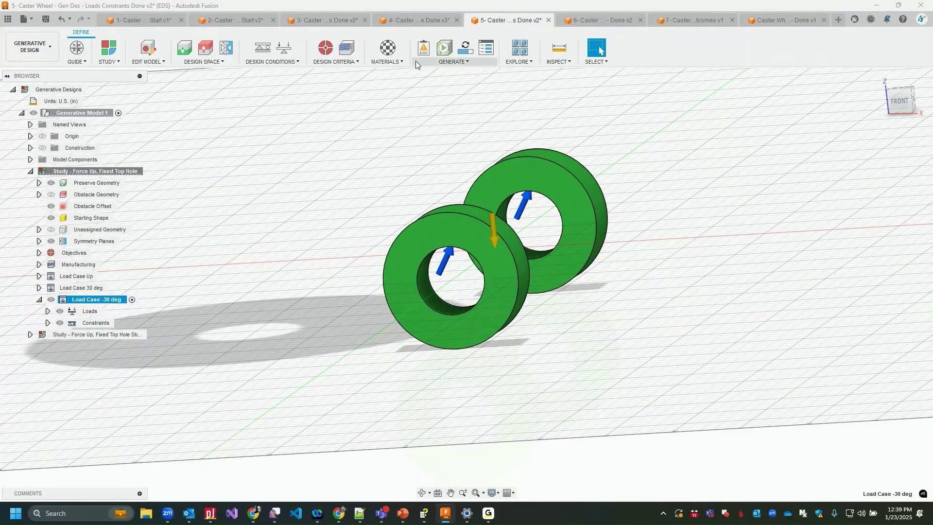
Step: Review the study's objectives and limits, including the safety factor
click(325, 48)
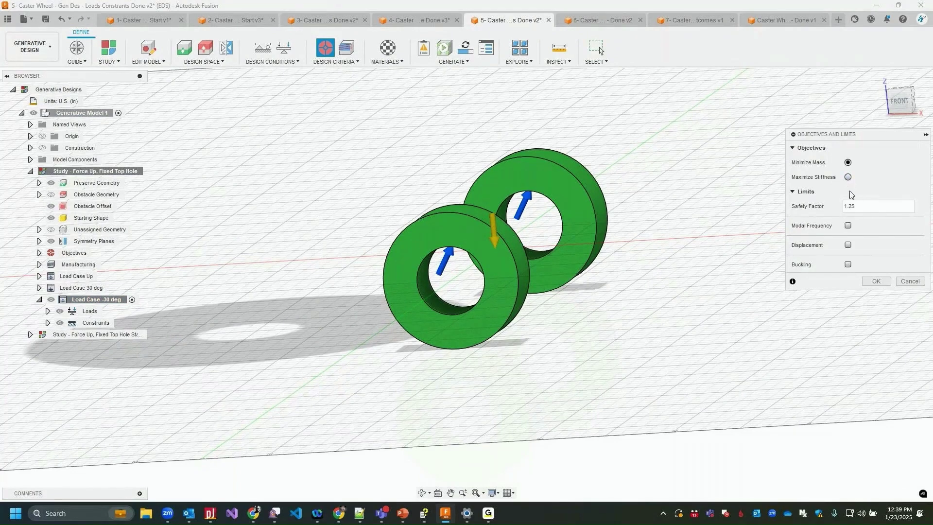
click(851, 206)
click(910, 282)
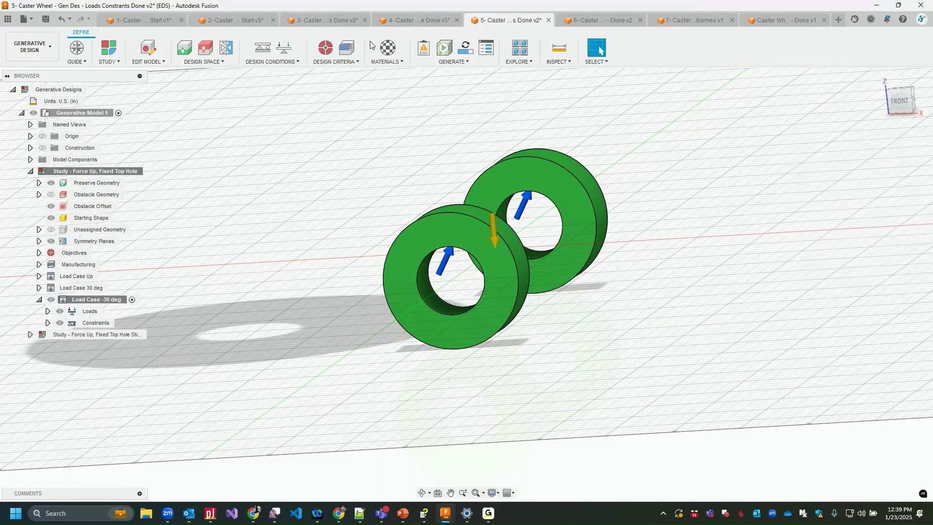
Step: Review the manufacturing methods, including the additive settings and the 3-axis and 5-axis milling configurations
click(348, 49)
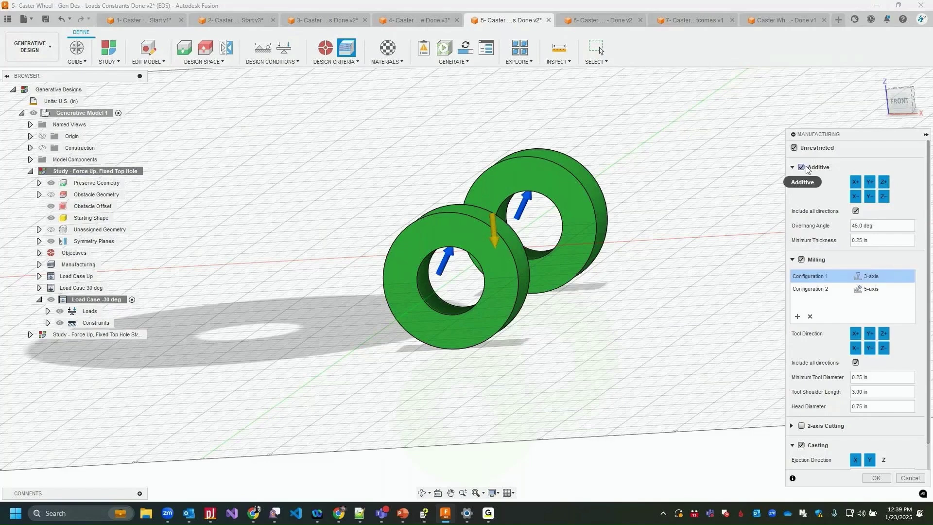
mouse_move(802, 153)
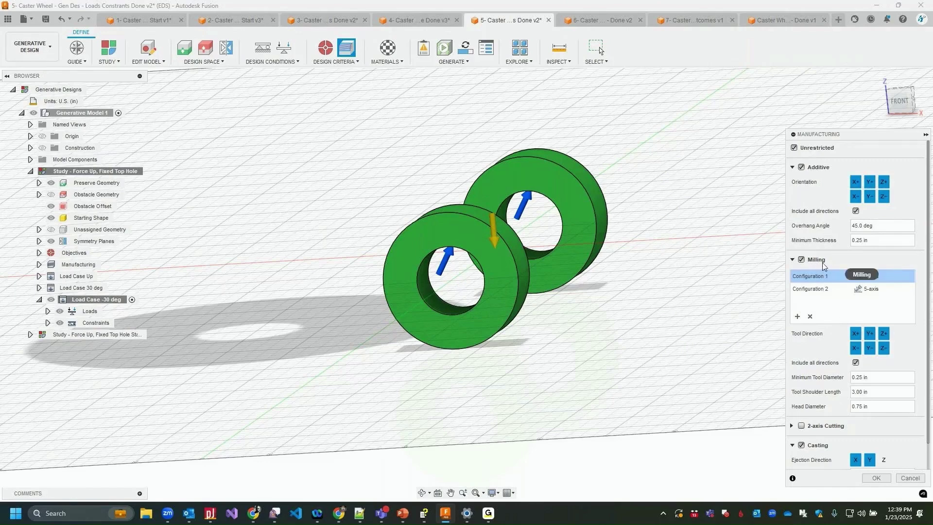
click(875, 276)
click(881, 290)
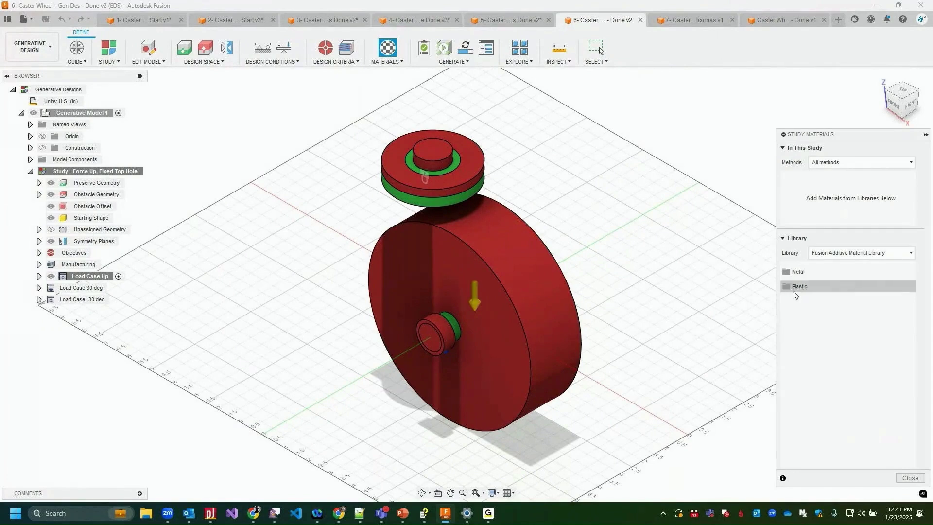
Step: Add Aluminum from the Metal category of the Fusion Material Library to the study materials
click(841, 254)
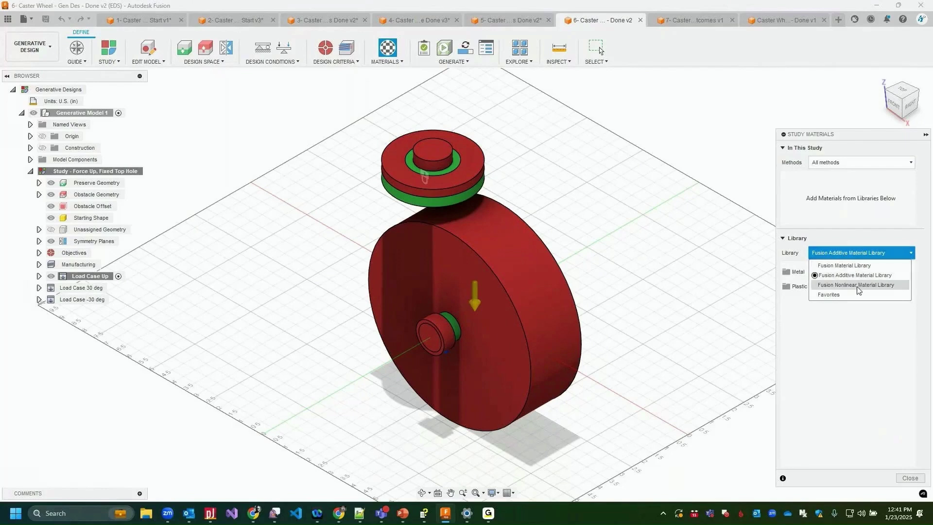
click(855, 266)
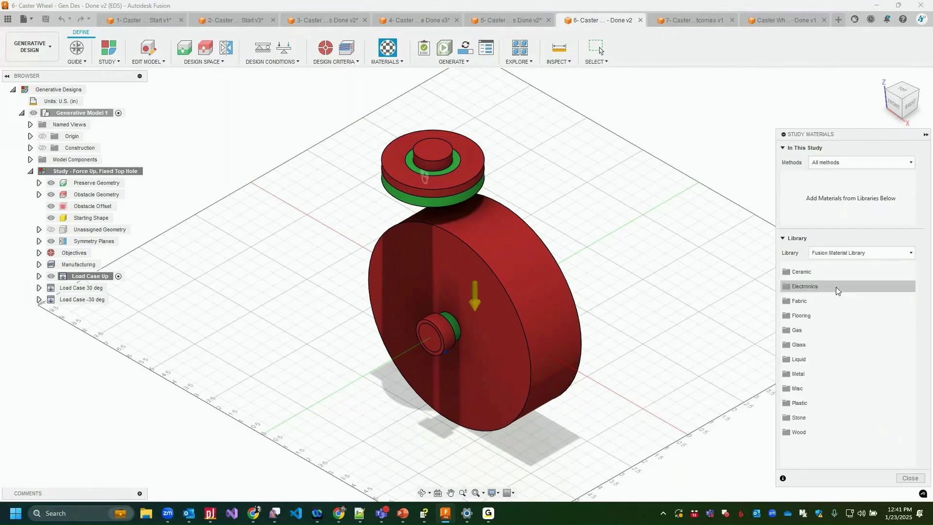
click(800, 374)
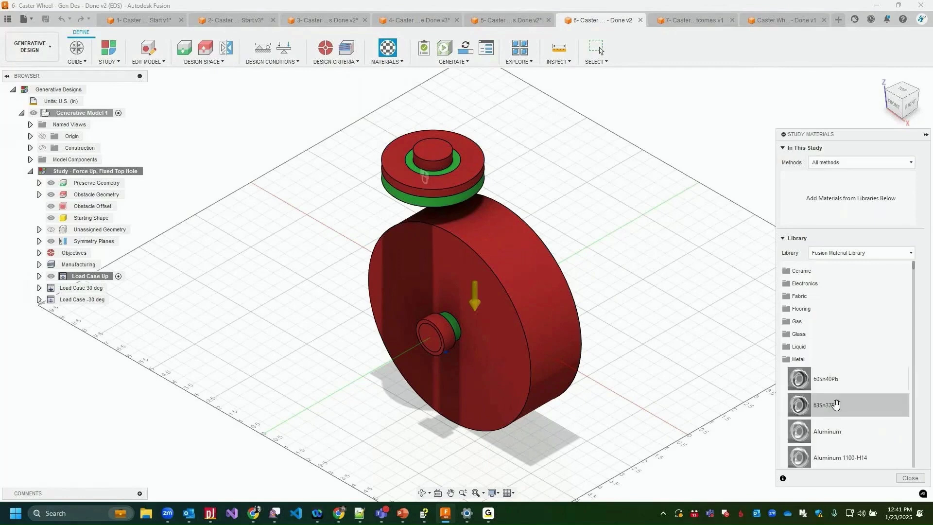
scroll(826, 359, down, 3)
drag(828, 315, 838, 198)
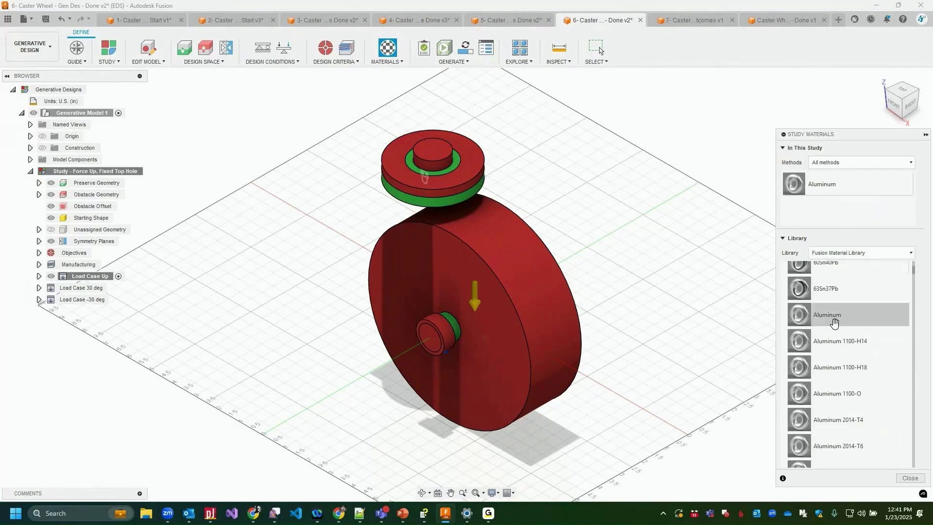
Step: Add Stainless Steel 316L from the same metals to the study materials and finish the material selection
scroll(835, 369, down, 3)
scroll(834, 383, down, 6)
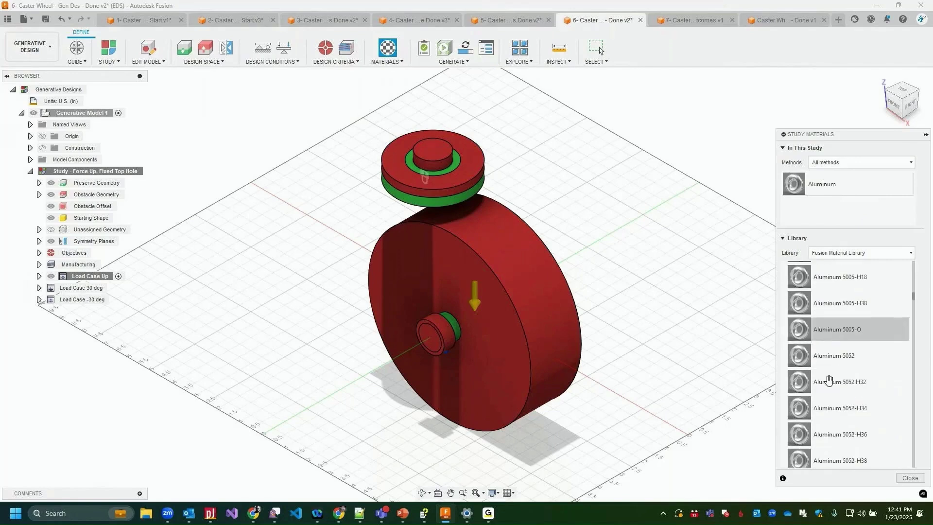
scroll(825, 376, down, 12)
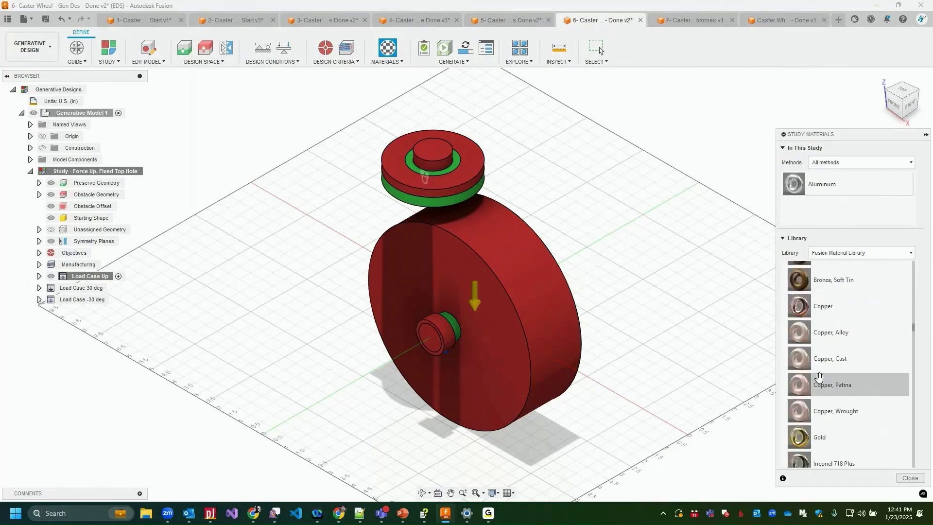
scroll(826, 374, down, 15)
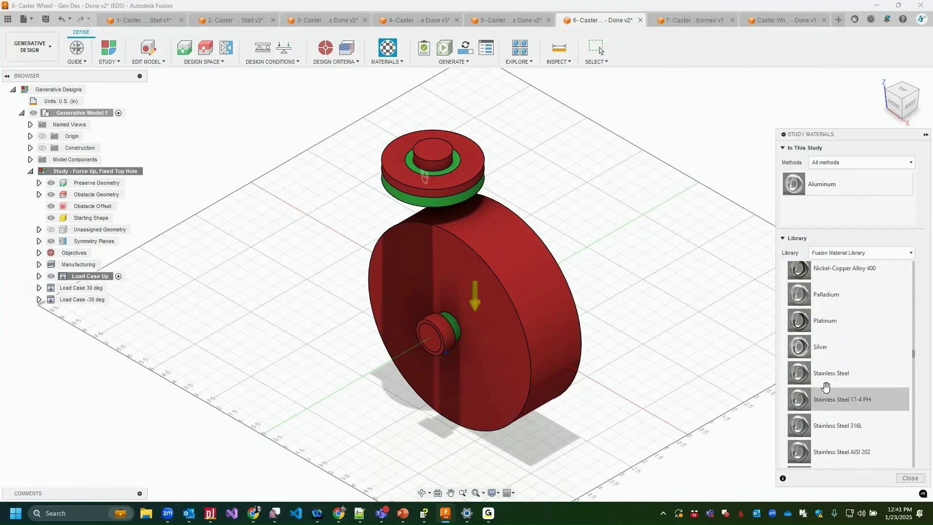
drag(851, 309, 836, 209)
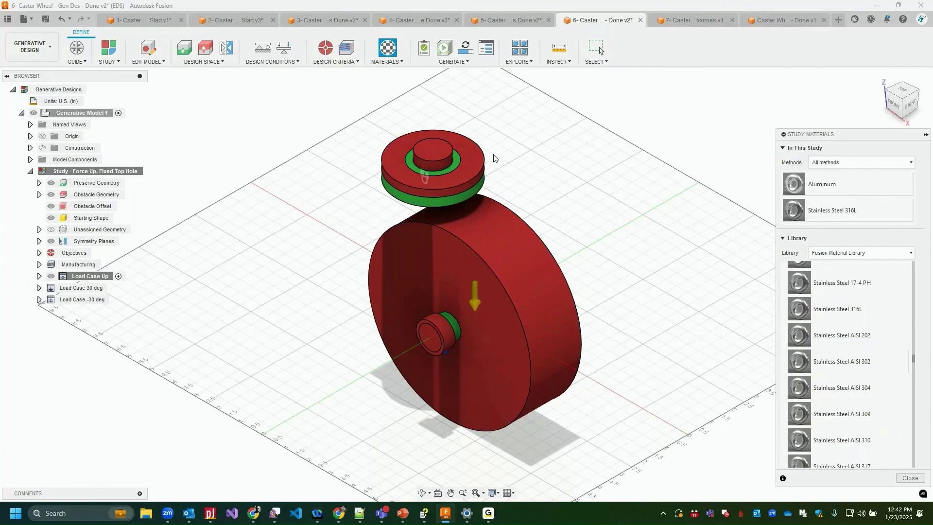
click(903, 479)
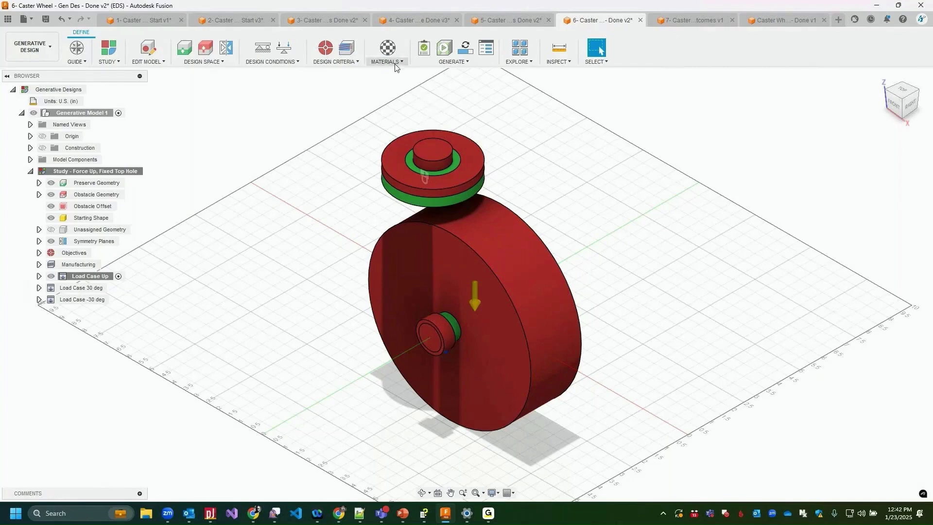
Step: Run the pre-check on the study setup and start the Previewer
click(425, 48)
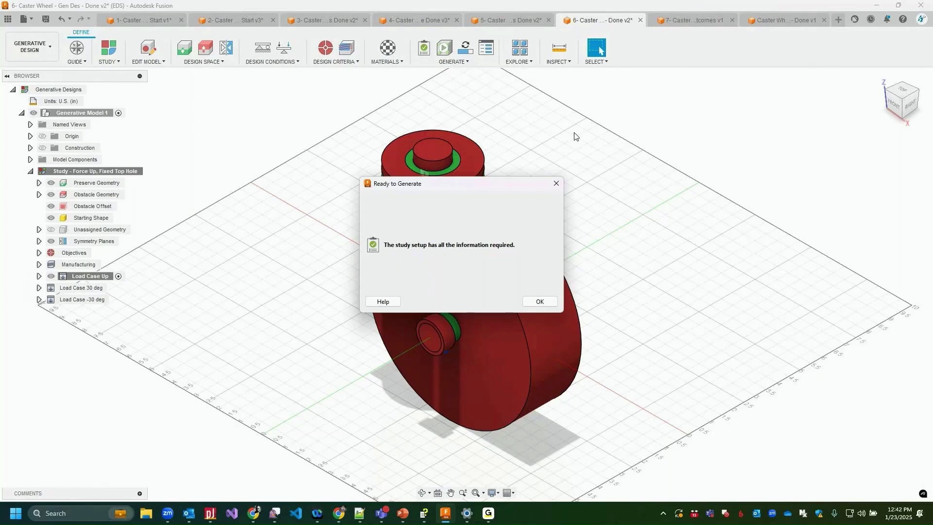
key(Return)
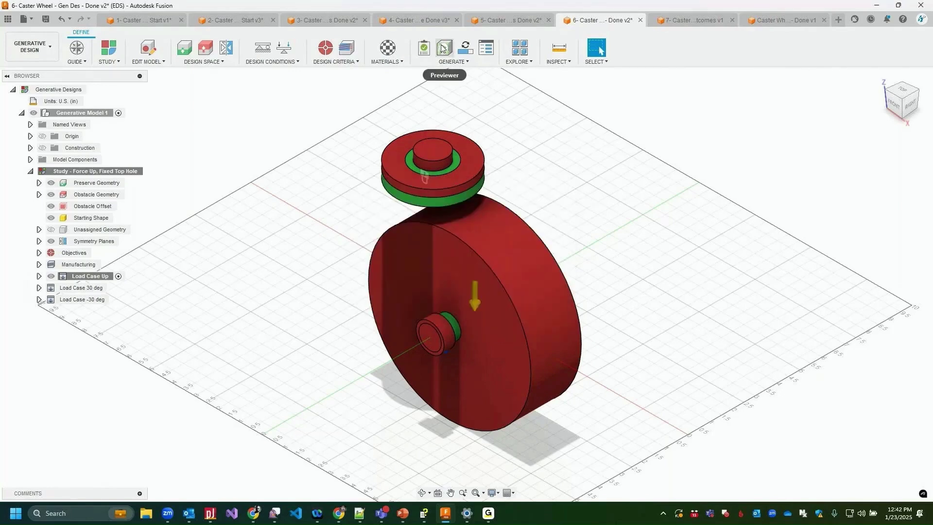
click(443, 48)
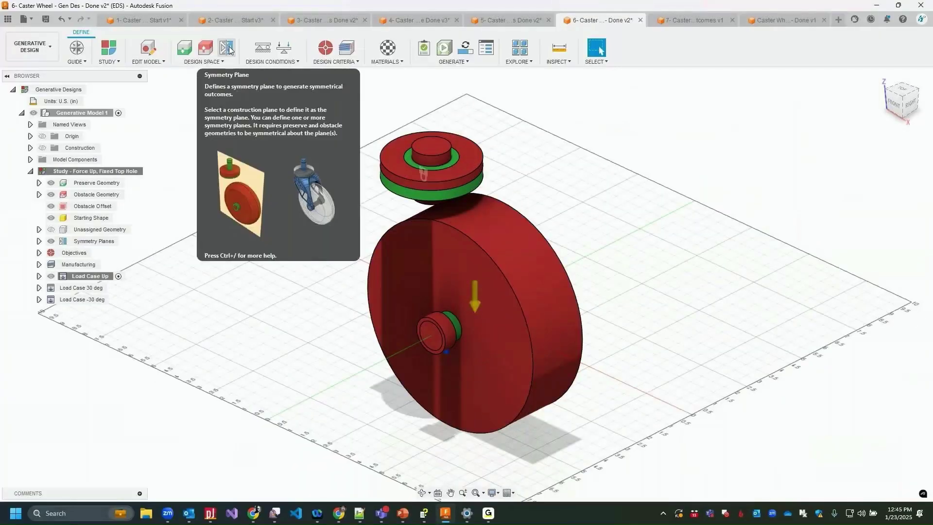
Step: Edit the study's symmetry planes and clear the XZ plane from the selection
click(39, 241)
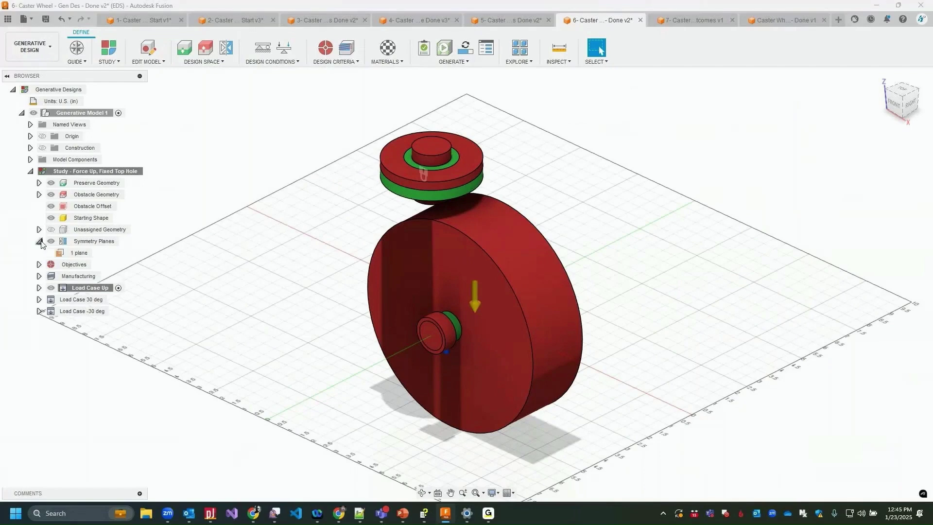
click(77, 253)
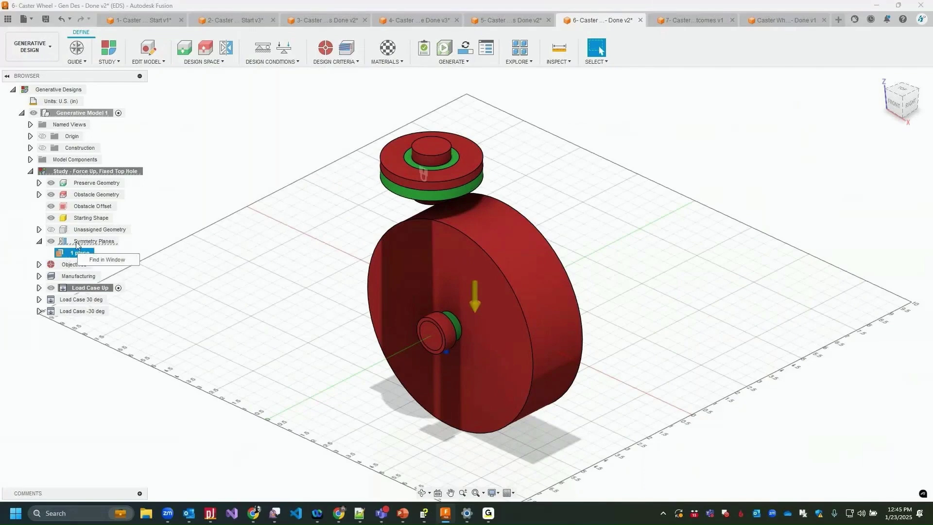
click(86, 242)
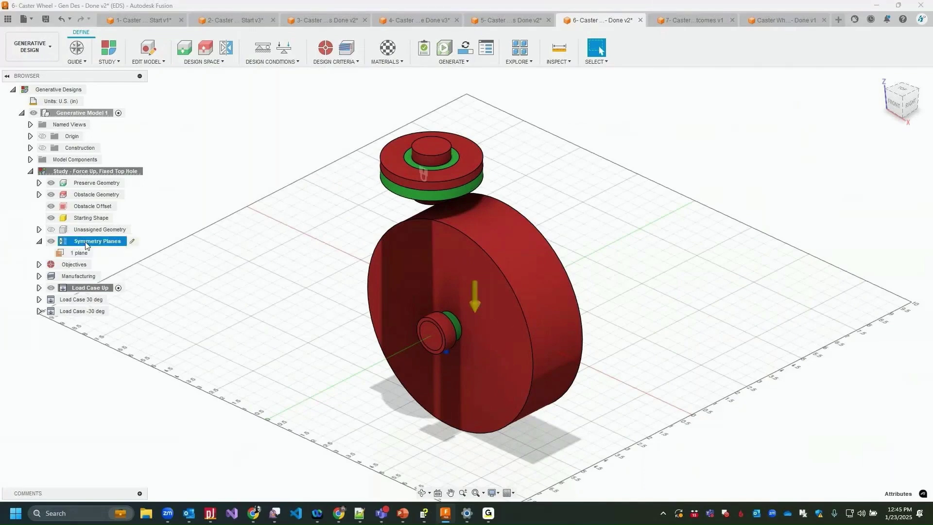
click(132, 242)
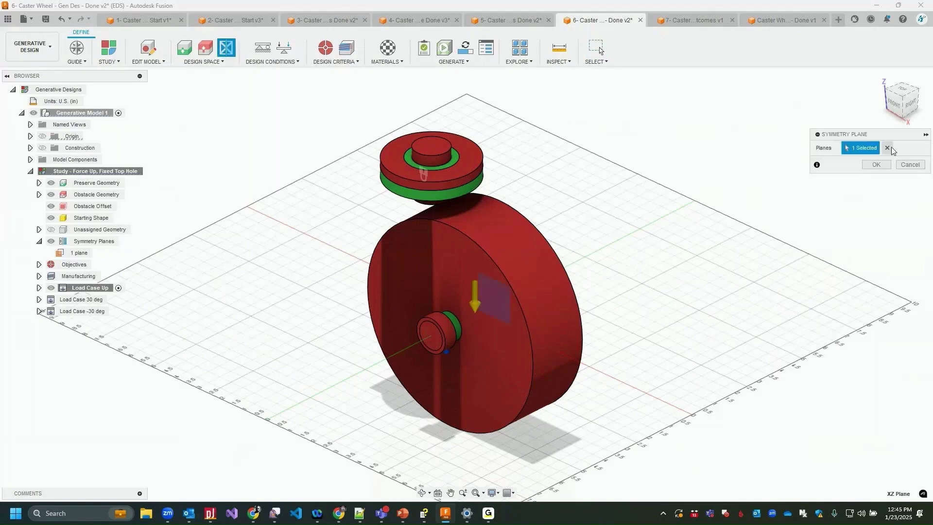
click(879, 164)
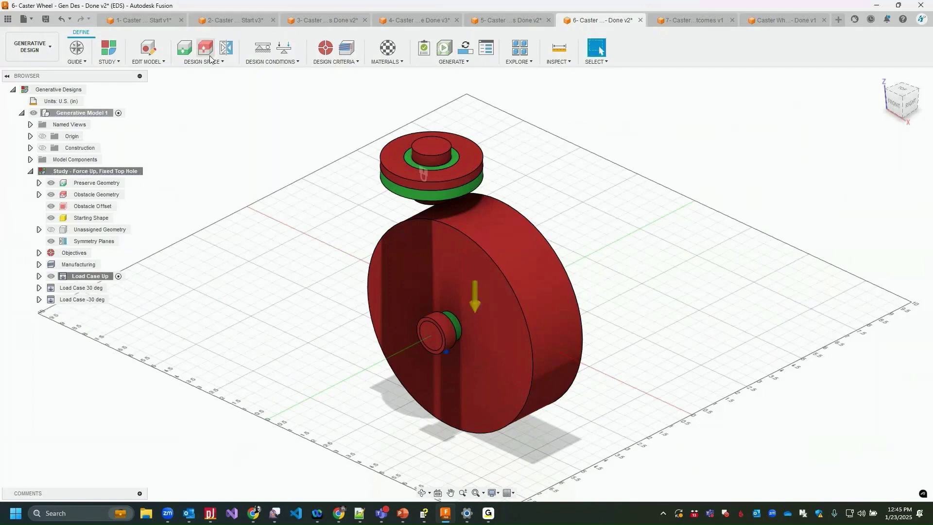
Step: Define the origin XZ plane as the study's symmetry plane, splitting the caster wheel across its width
click(226, 47)
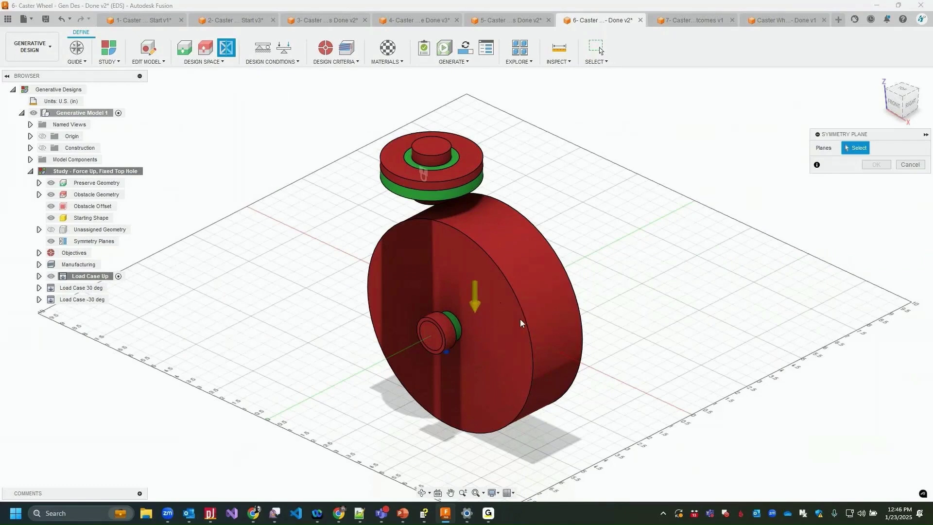
shift+middle_drag(517, 316, 422, 311)
shift+middle_drag(601, 50, 600, 50)
shift+middle_drag(467, 292, 437, 291)
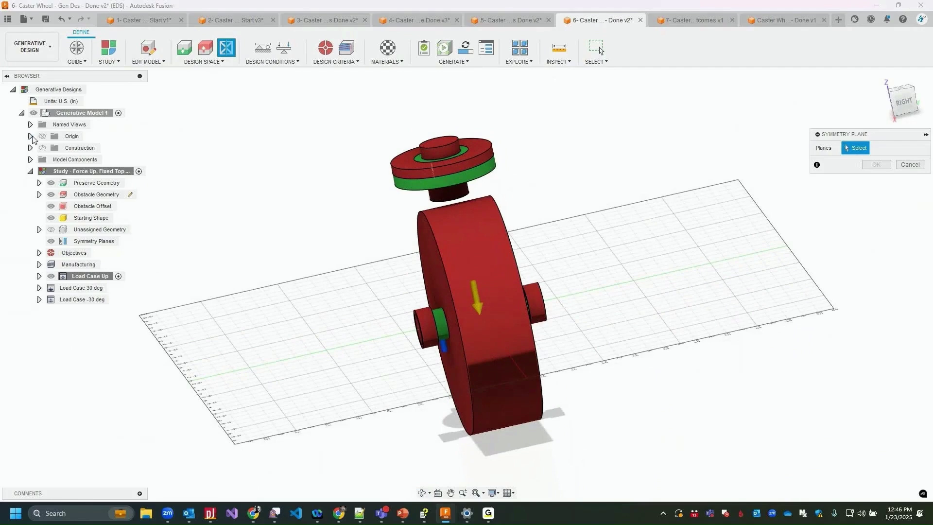
click(30, 136)
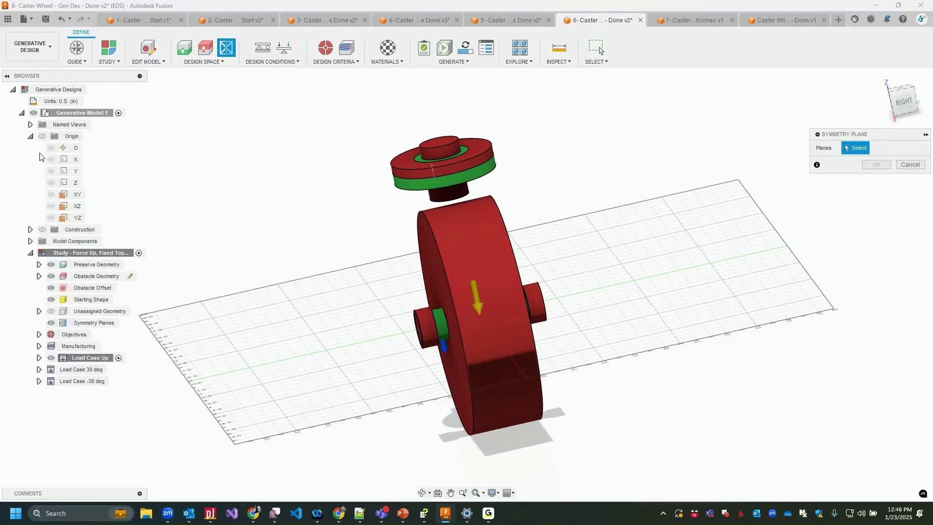
click(72, 208)
shift+middle_drag(486, 321, 411, 287)
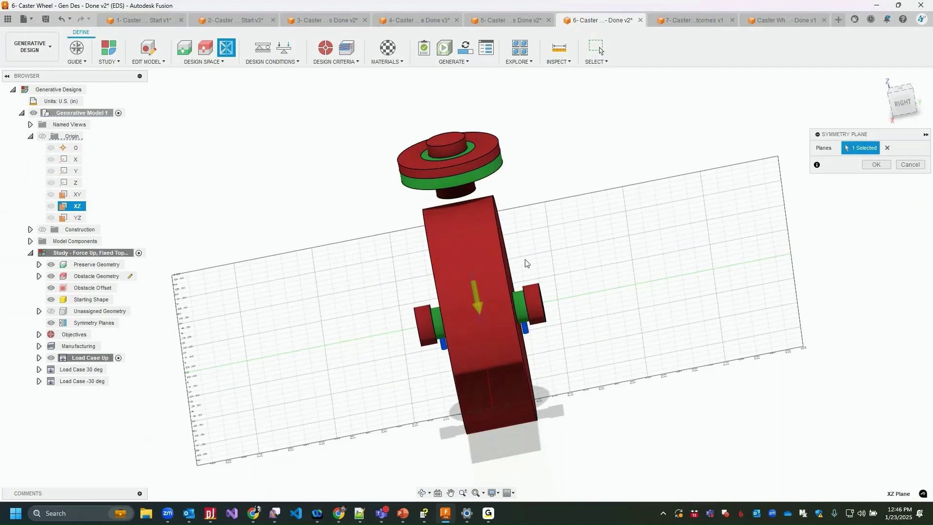
click(876, 165)
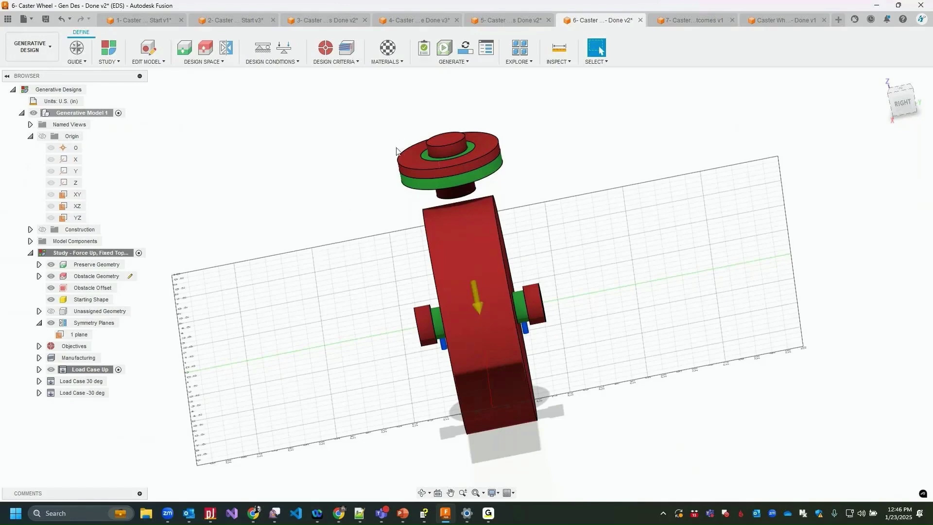
Step: Expand the model components and the unassigned geometry, and show the unassigned bodies in the model
shift+middle_drag(377, 166, 437, 253)
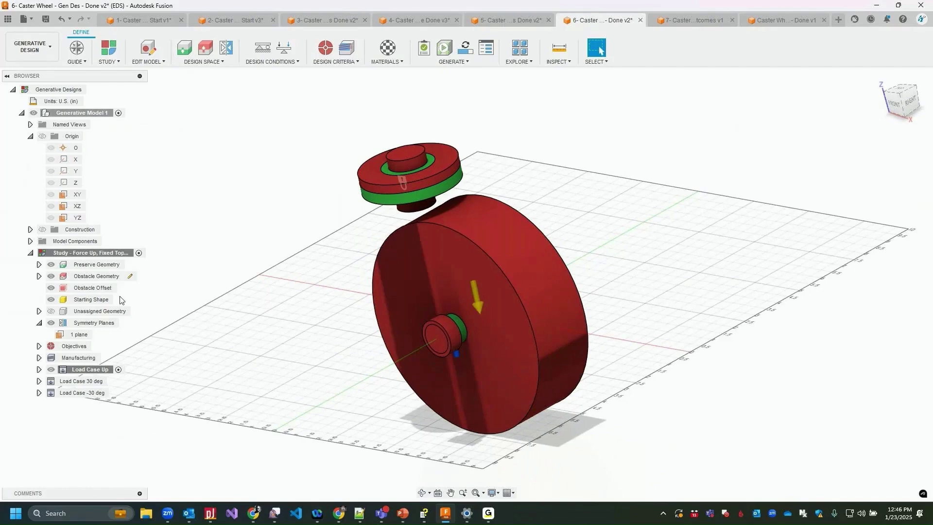
click(104, 300)
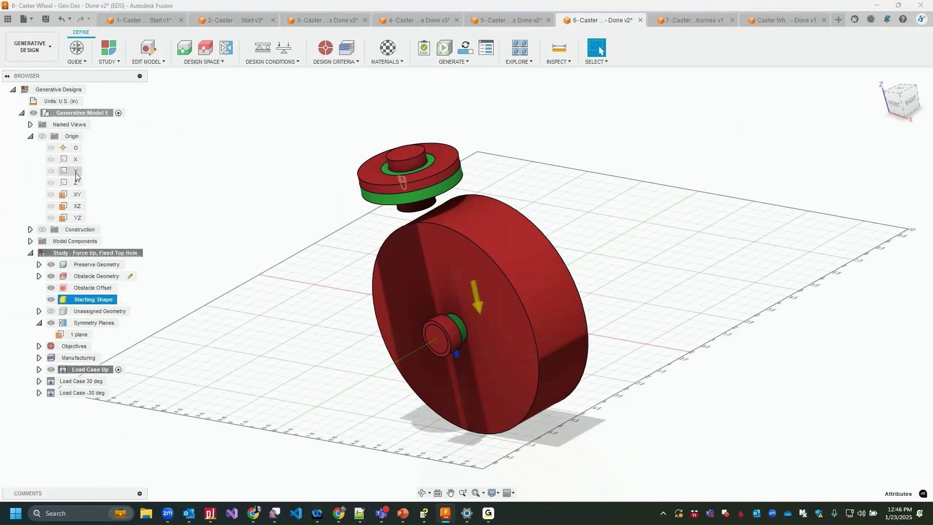
click(31, 241)
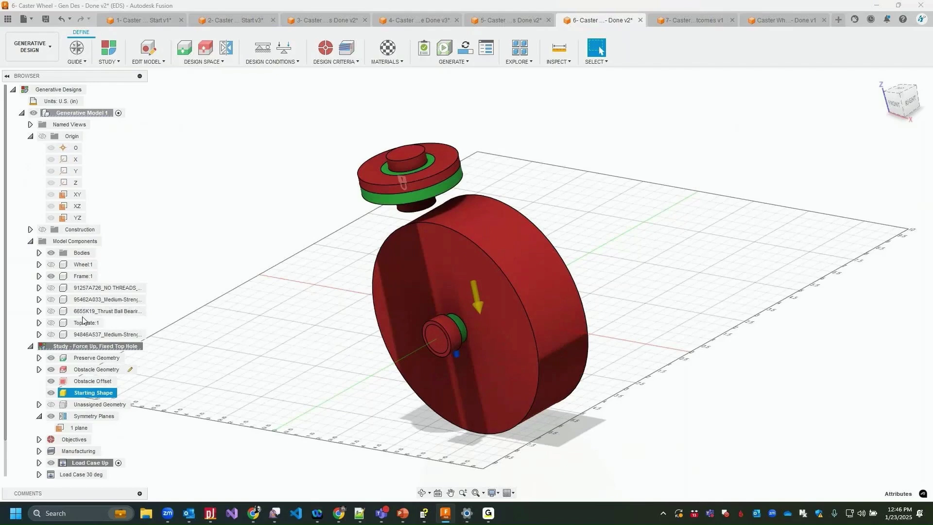
key(Escape)
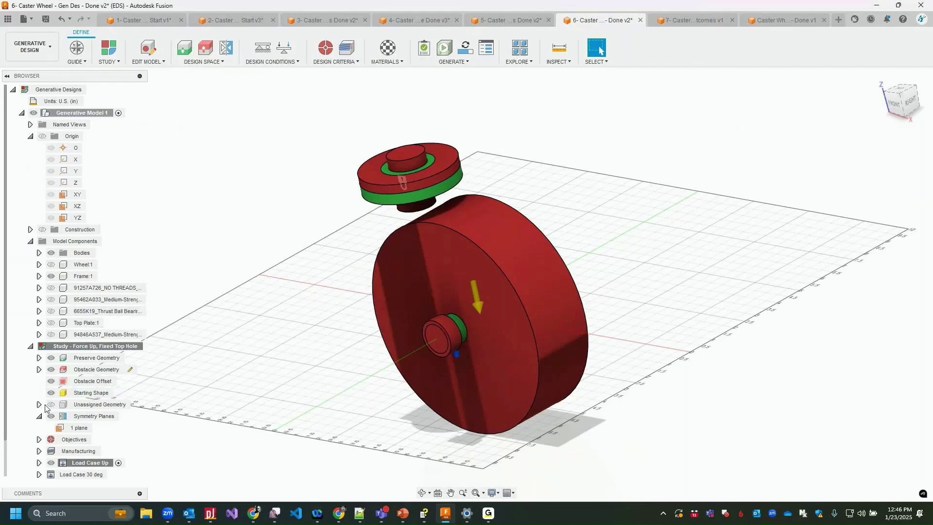
click(40, 405)
click(51, 405)
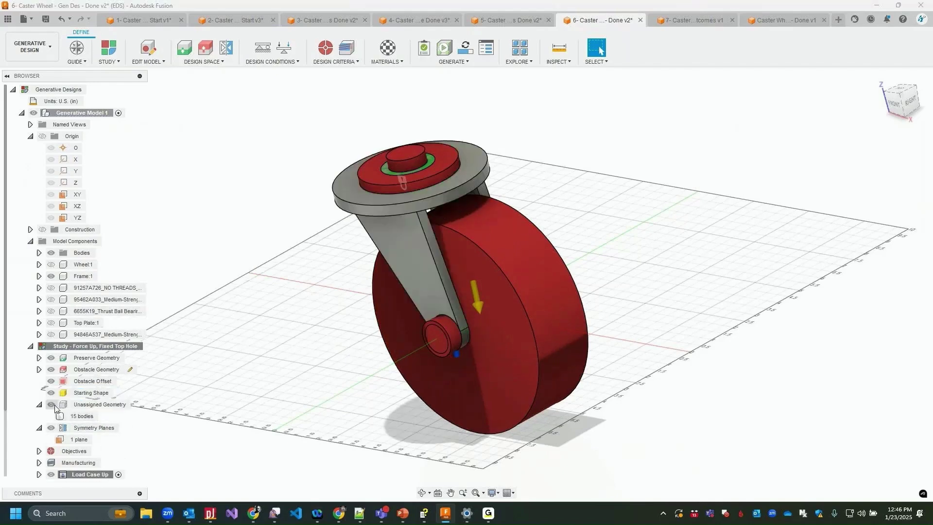
Step: Assign the caster frame body as the study's starting shape with the Add/Remove Material option
click(217, 62)
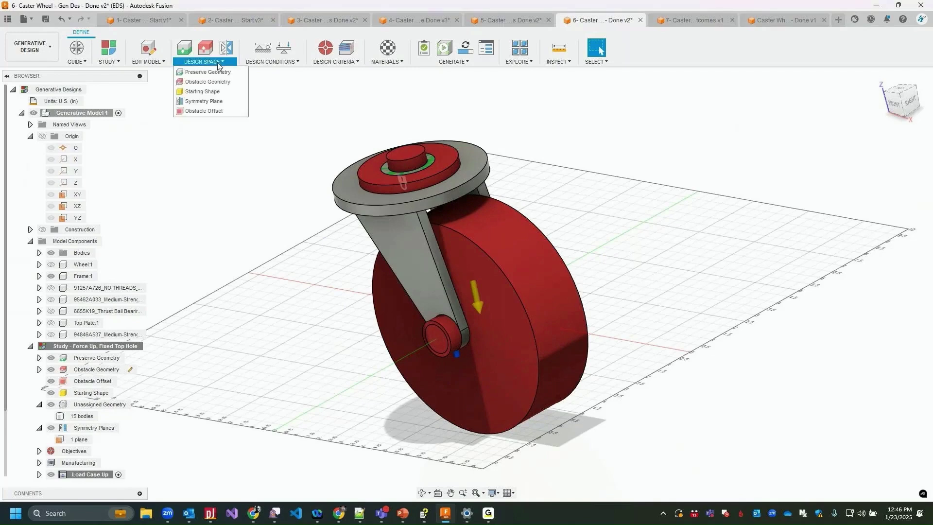
click(202, 92)
click(488, 286)
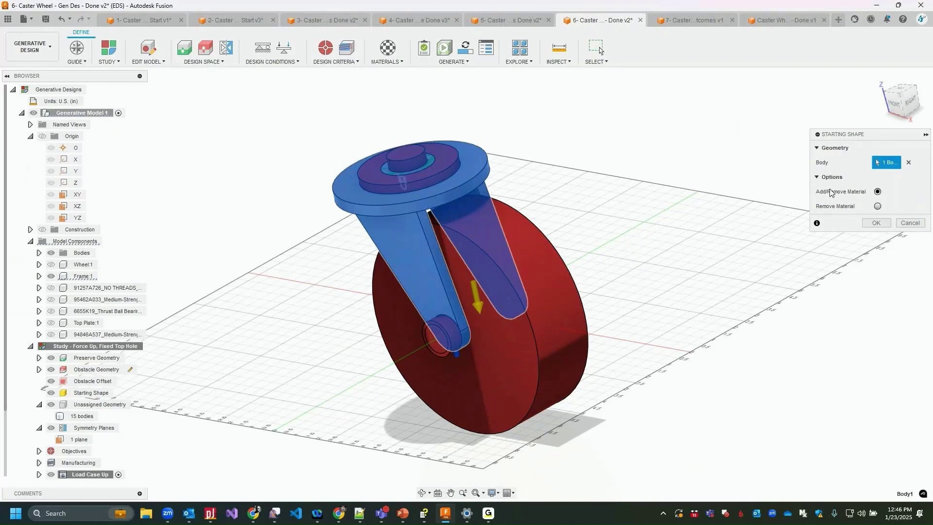
click(873, 222)
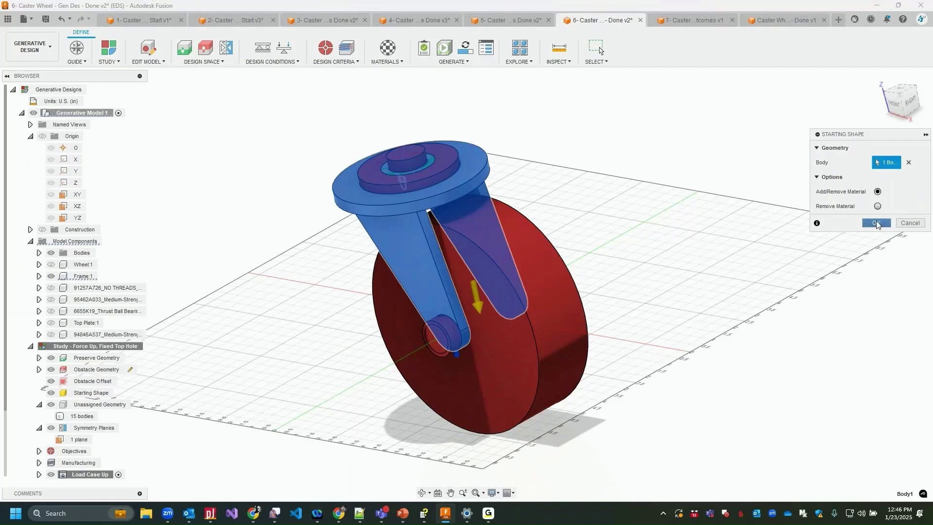
click(877, 223)
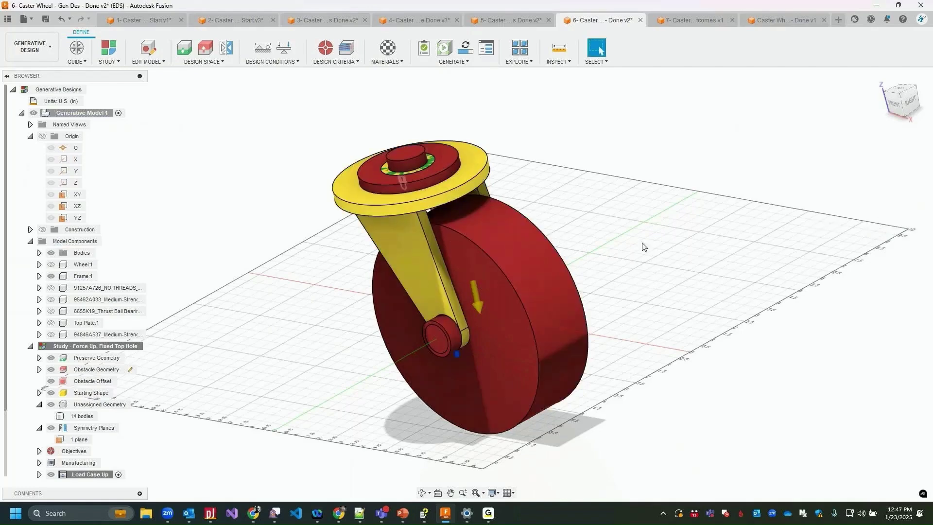
mouse_move(642, 242)
shift+middle_down()
mouse_move(594, 232)
mouse_move(666, 227)
mouse_move(600, 243)
mouse_move(636, 244)
shift+middle_up()
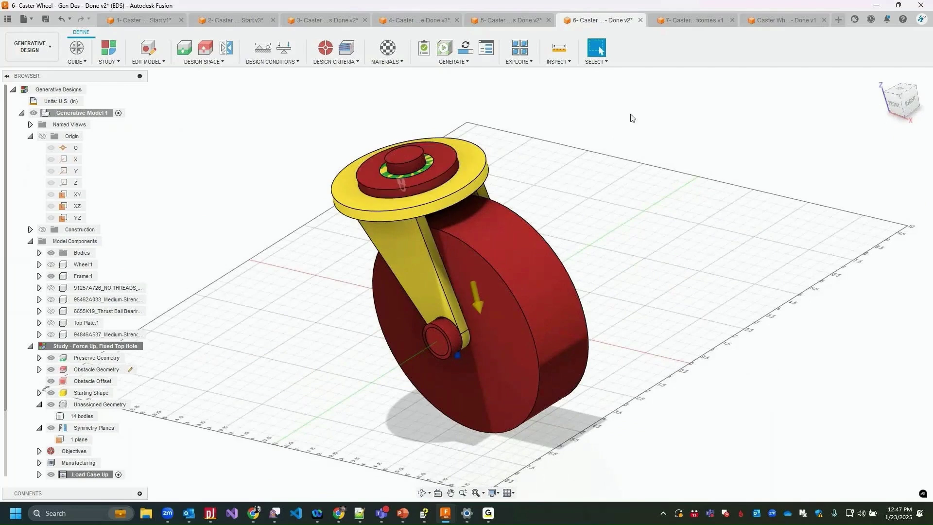
Step: Switch to the 7- Caster Wheel - Gen Des - Outcomes design and check the study's status in the Generate dialog
click(688, 26)
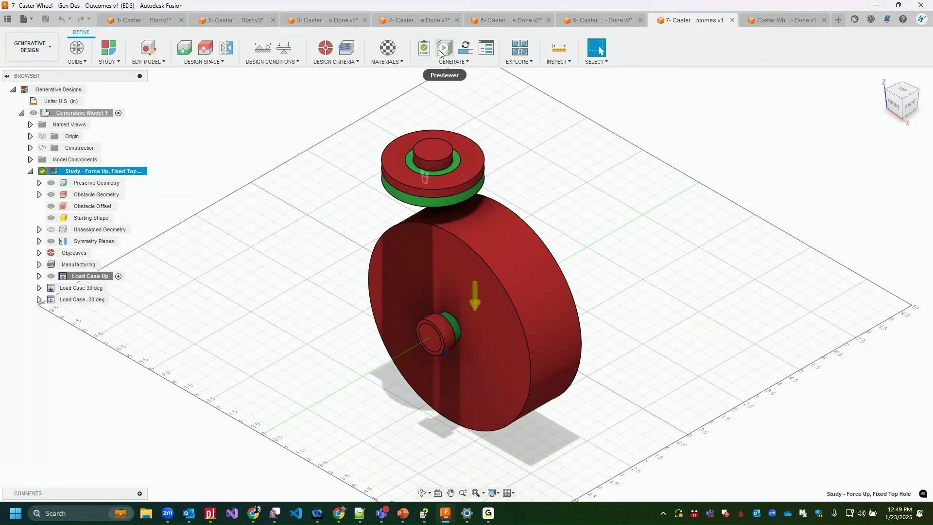
click(469, 53)
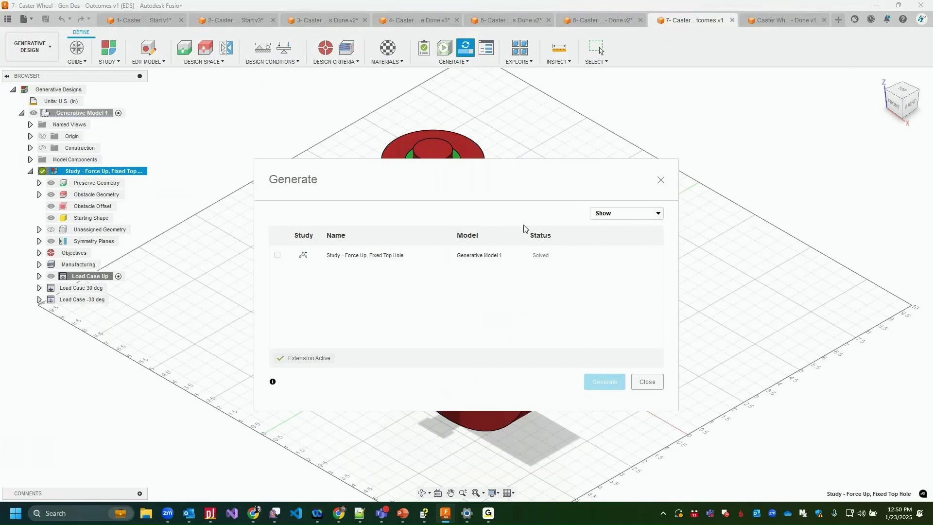
click(647, 381)
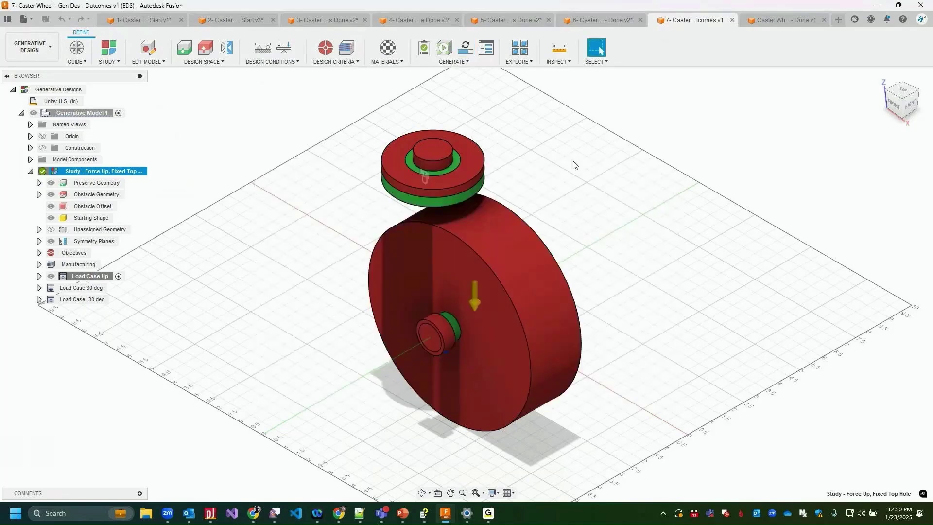
Step: Explore the study's generated outcomes, browsing all thumbnails and the properties listed under each one
click(516, 46)
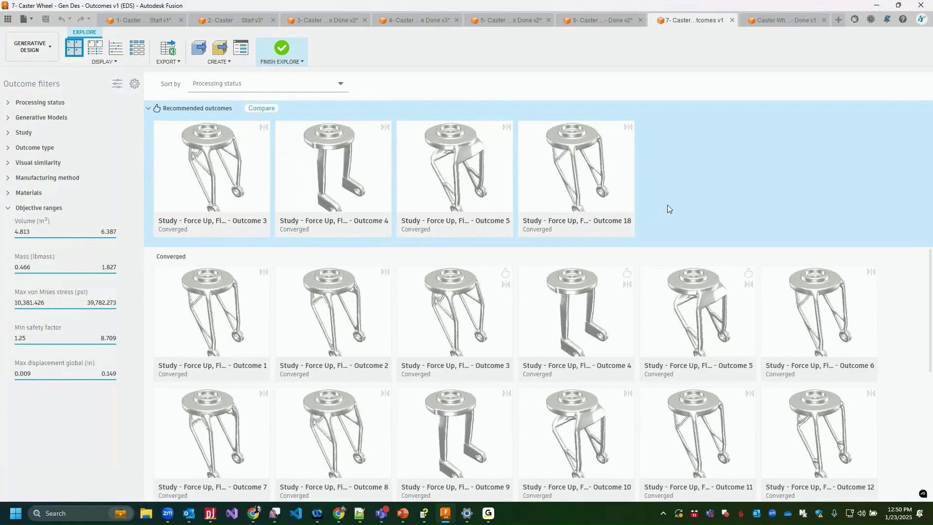
scroll(701, 318, down, 3)
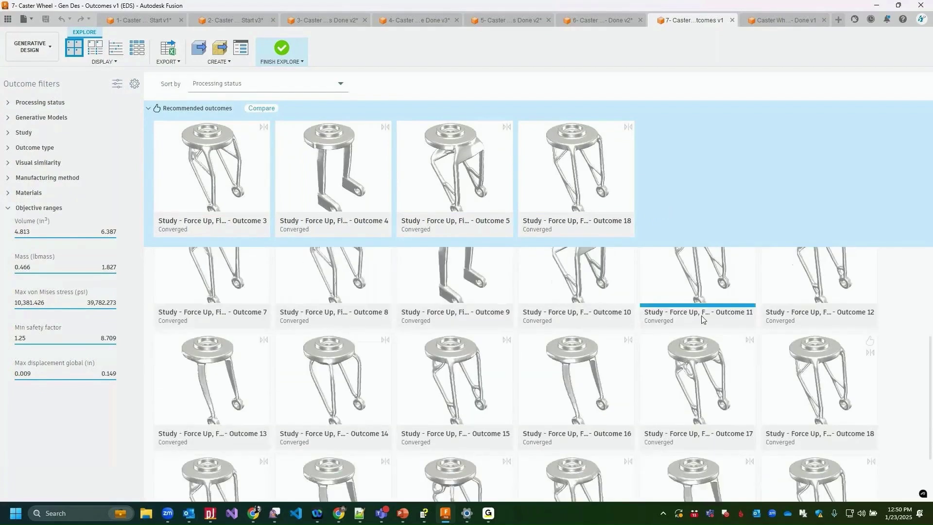
scroll(702, 318, down, 2)
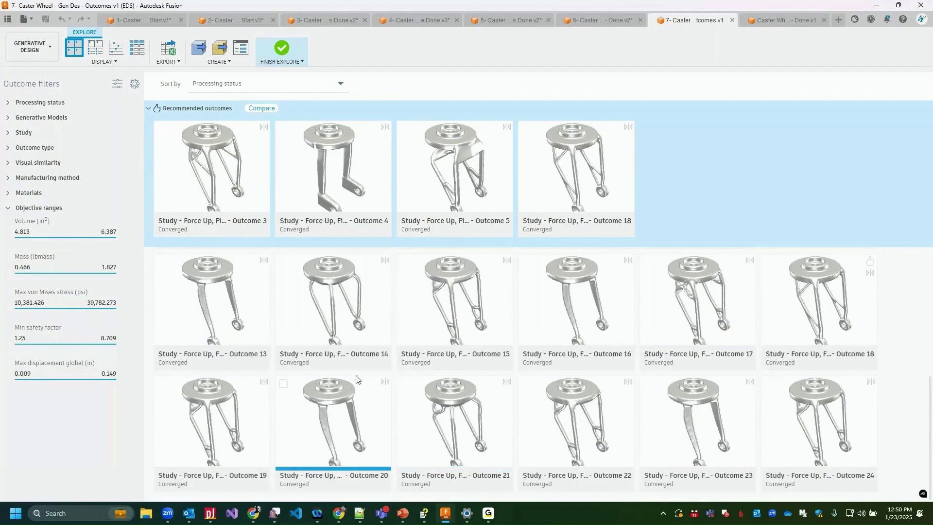
scroll(438, 321, up, 5)
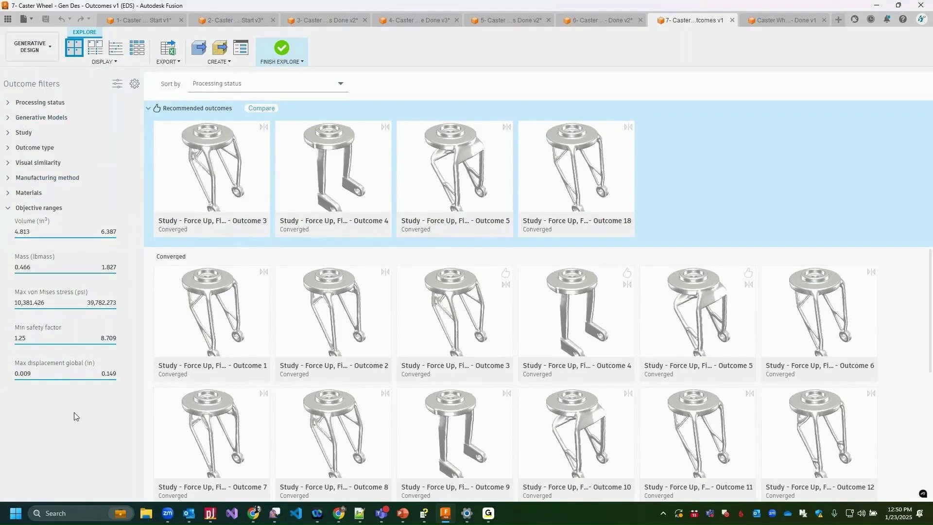
click(101, 51)
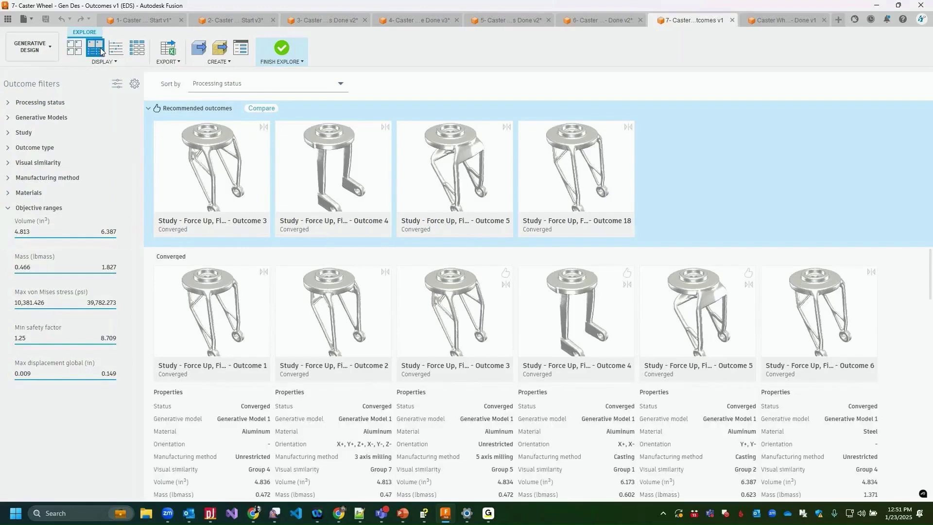
scroll(405, 376, down, 7)
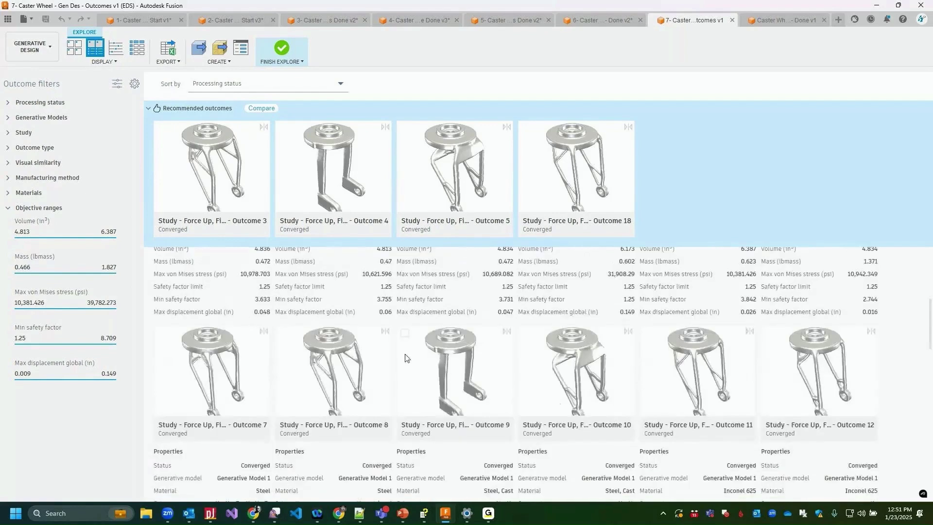
Step: Compare the outcomes in a scatter plot of min safety factor against mass, checking both axes' options, and in a table
click(116, 47)
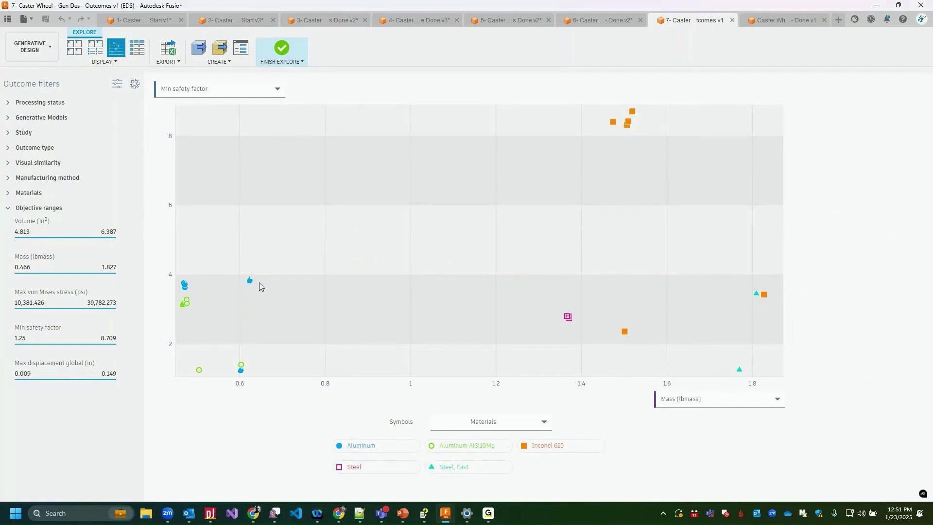
mouse_move(250, 282)
click(210, 90)
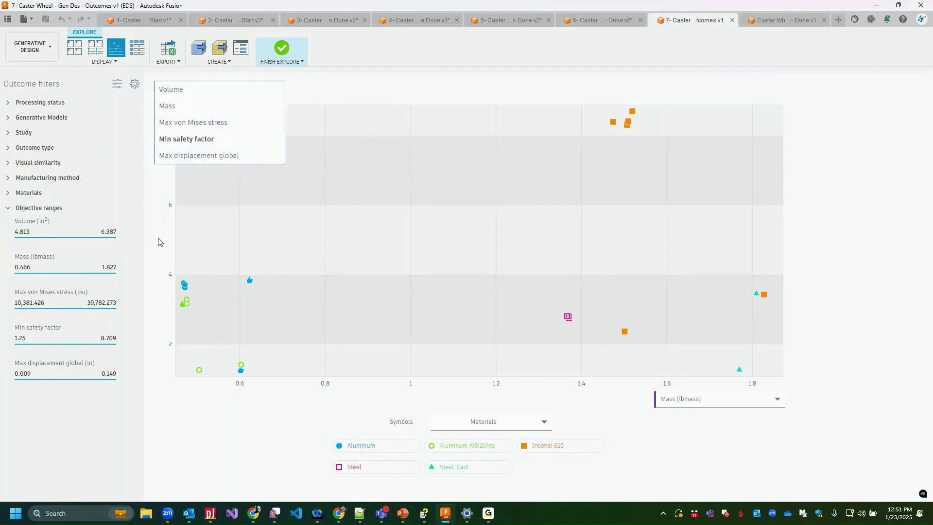
click(308, 99)
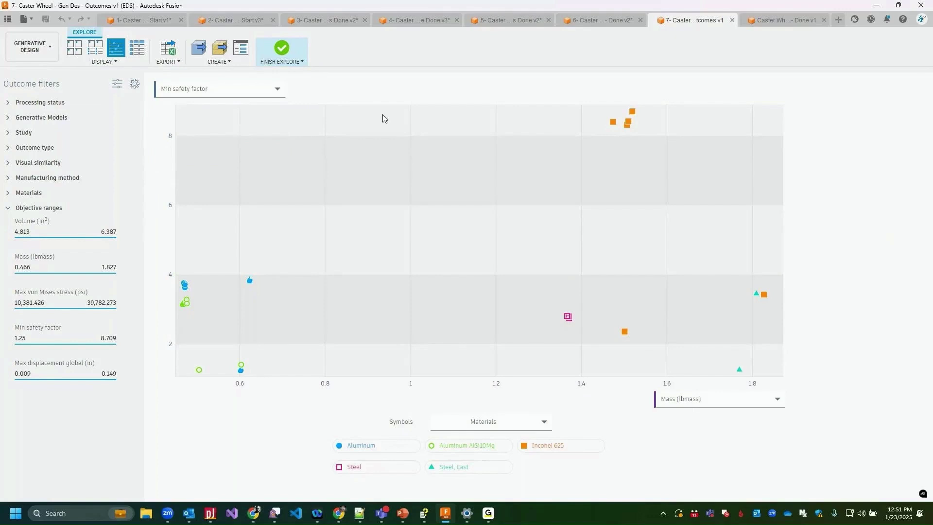
click(754, 404)
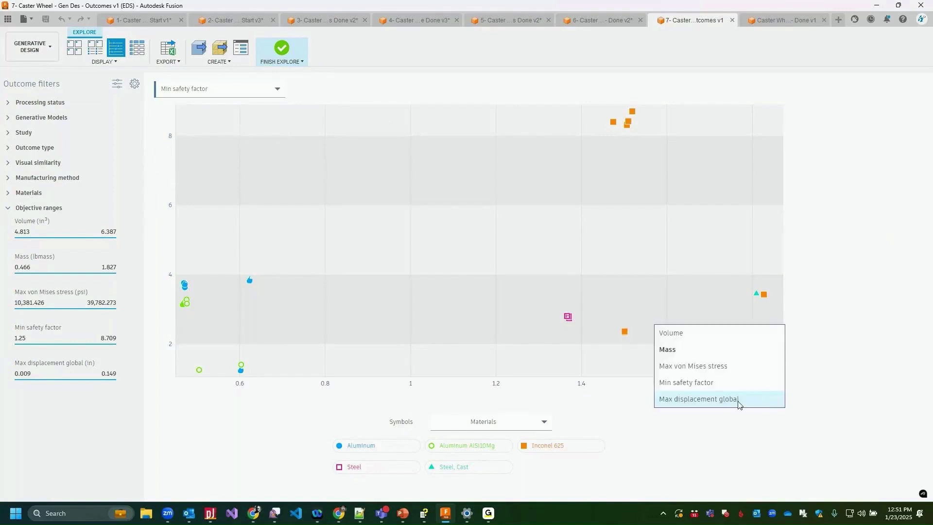
click(701, 424)
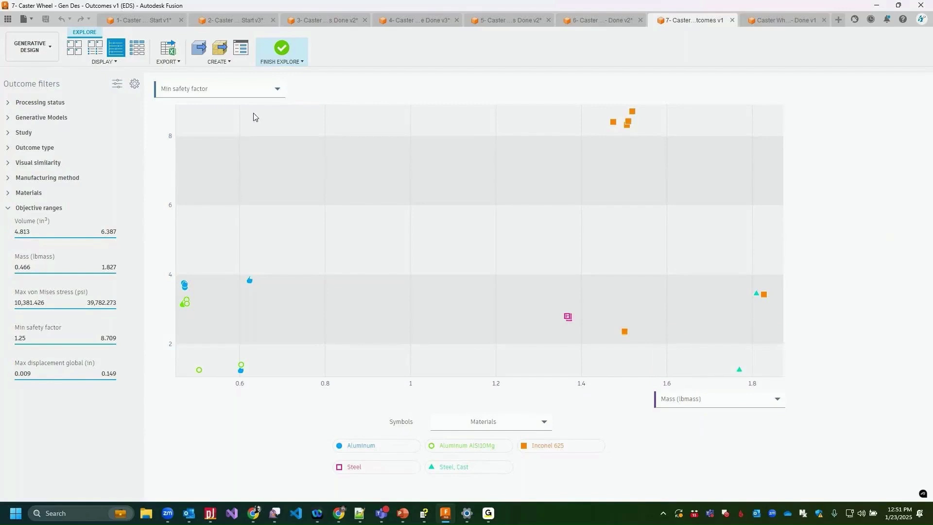
click(141, 54)
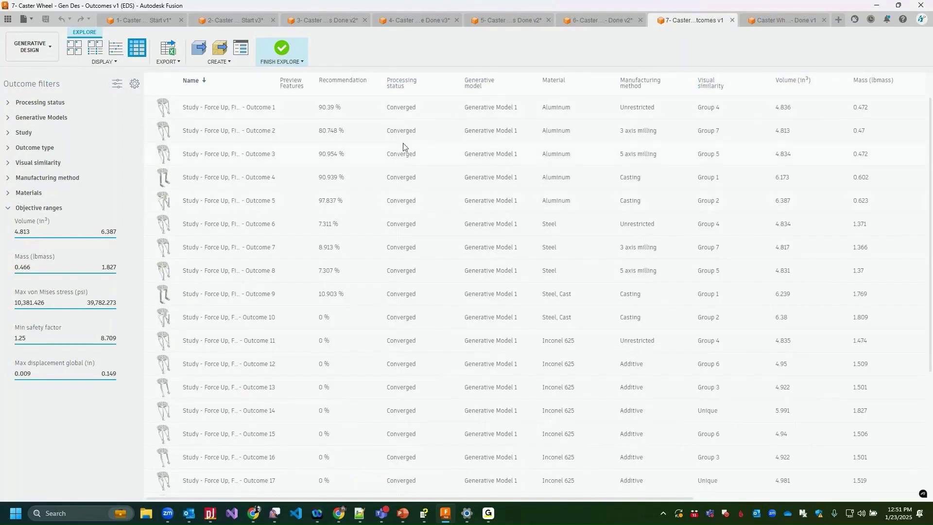
click(73, 48)
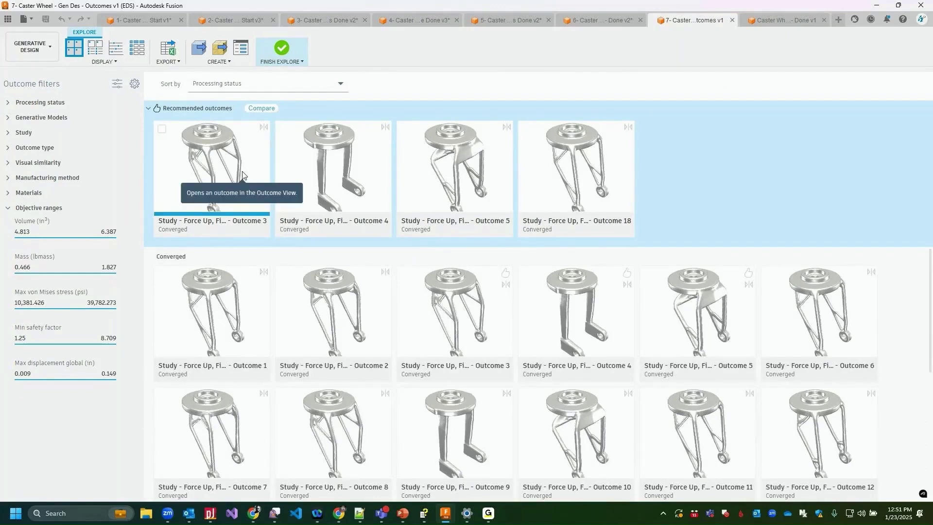
Step: Open recommended Outcome 3 and examine it in the transparent, stress and design preview displays
double_click(217, 163)
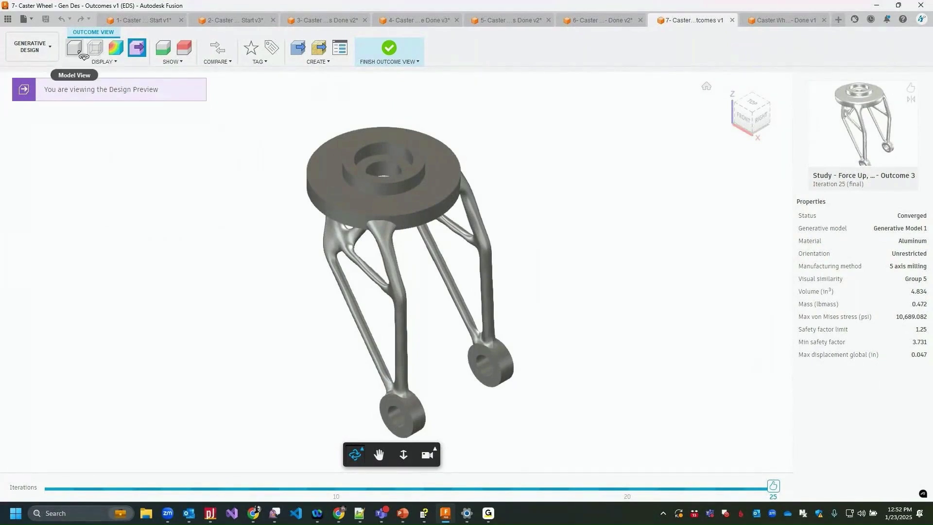
click(97, 54)
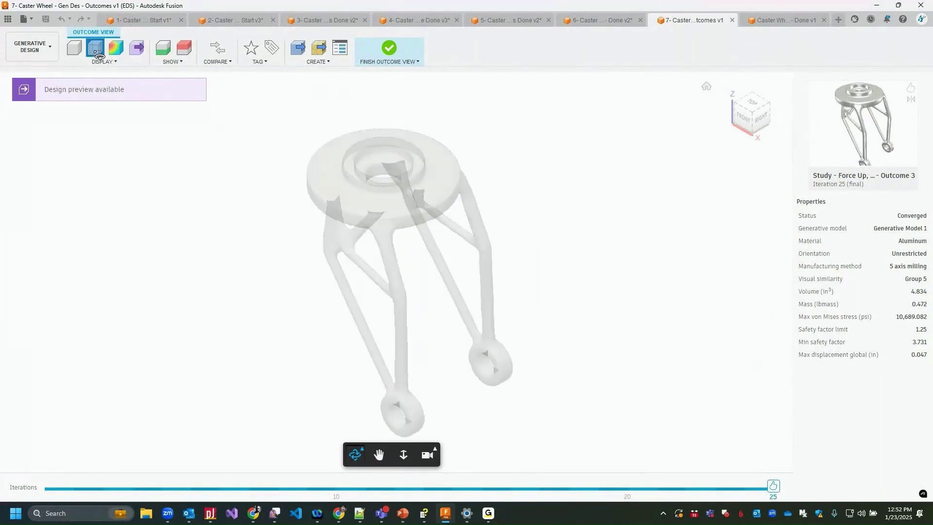
click(116, 48)
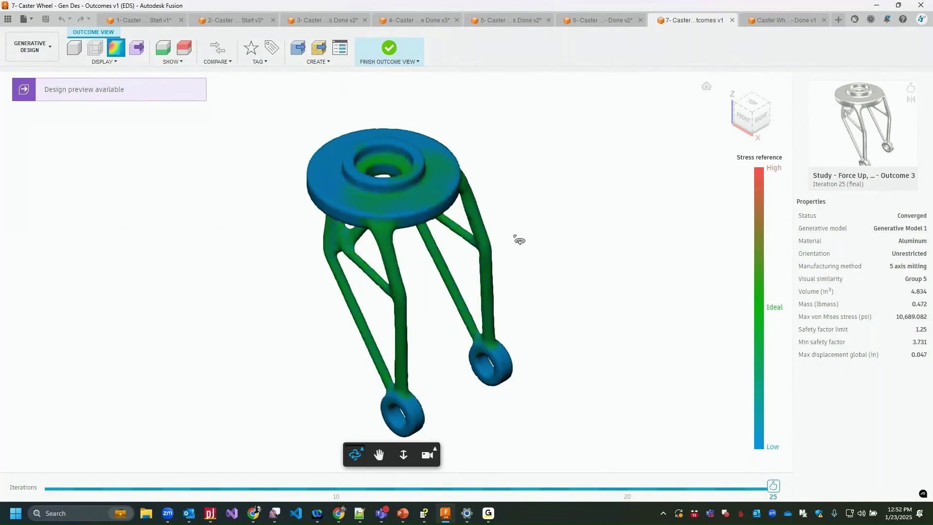
click(138, 47)
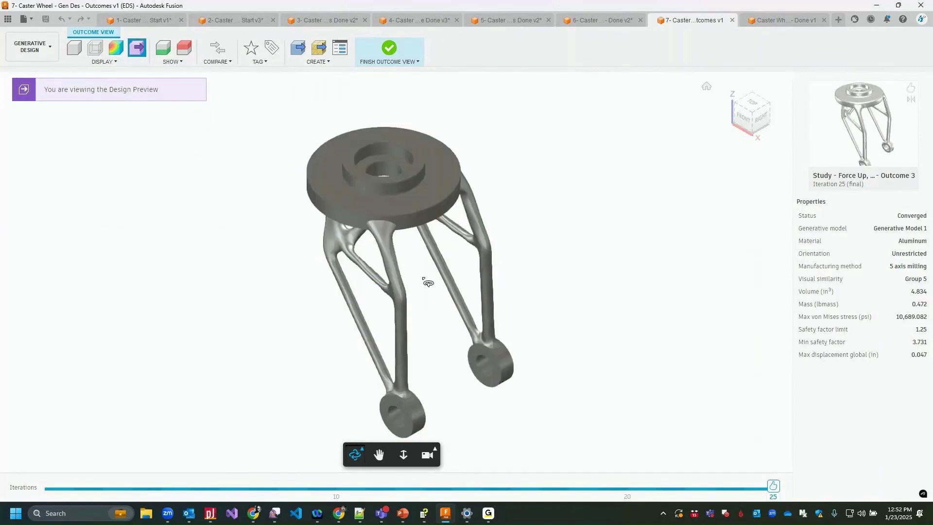
Step: Overlay the preserve and obstacle geometry on Outcome 3 in Model View, inspect the frame around the wheel, and leave the outcome
click(166, 51)
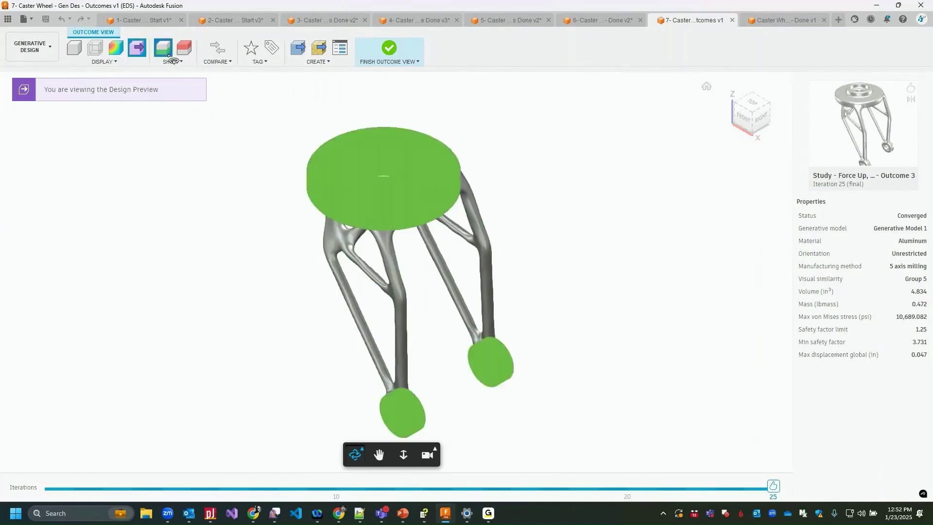
click(184, 47)
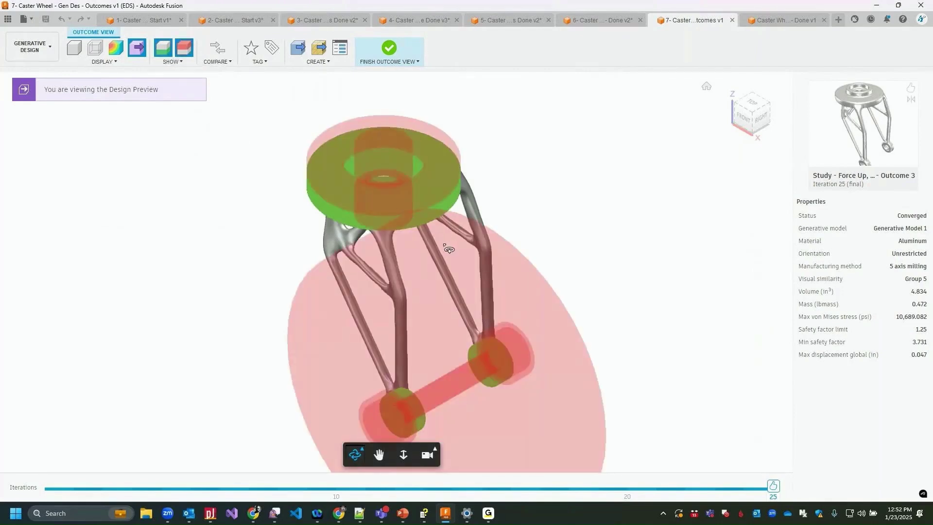
click(81, 49)
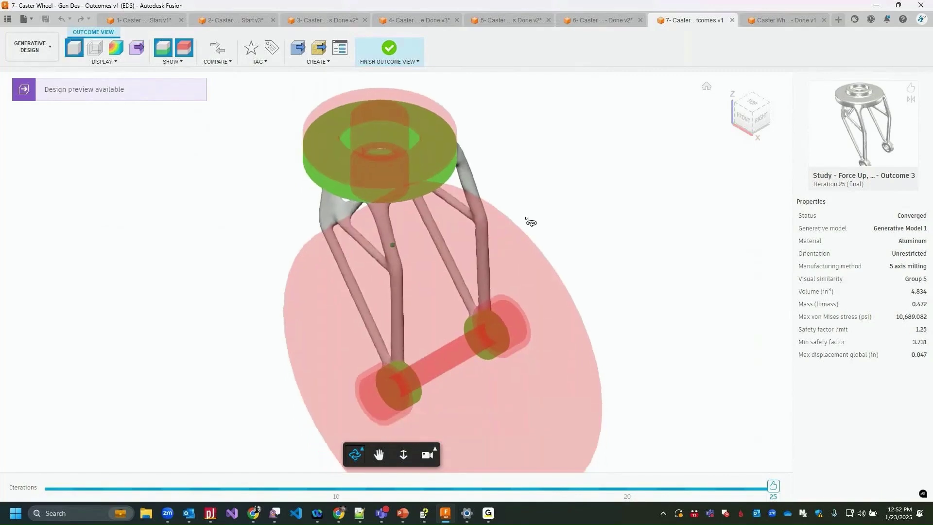
drag(529, 229, 569, 151)
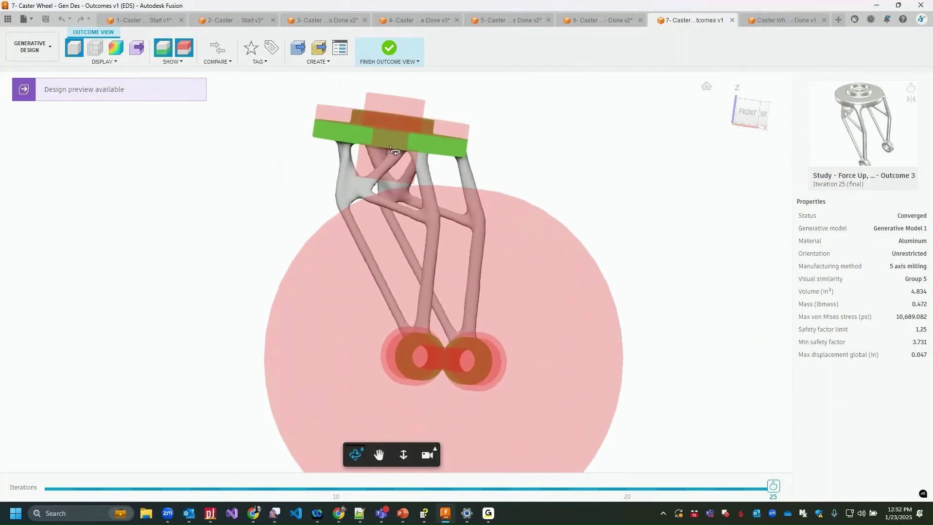
drag(430, 354, 656, 340)
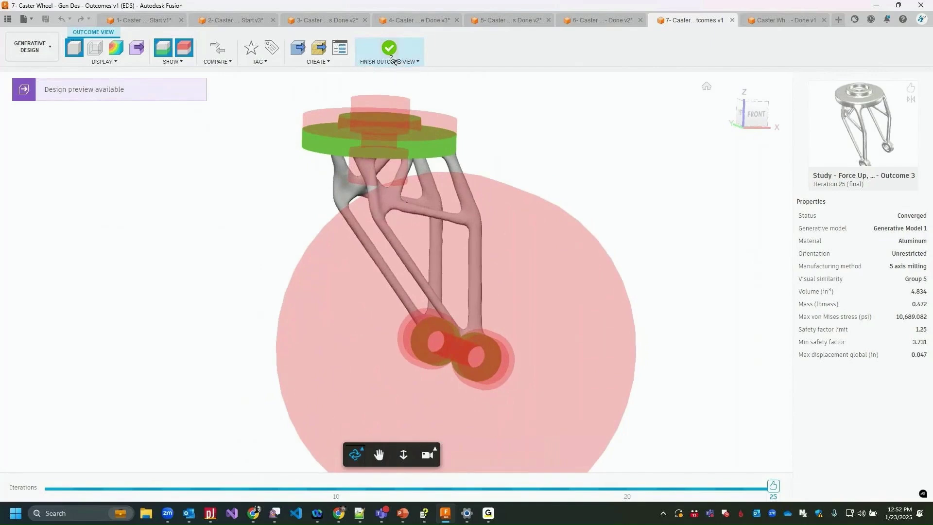
click(389, 53)
Step: Open recommended Outcome 5, overlay its preserve and obstacle geometry, inspect the frame around the wheel, and return to the outcomes
double_click(476, 173)
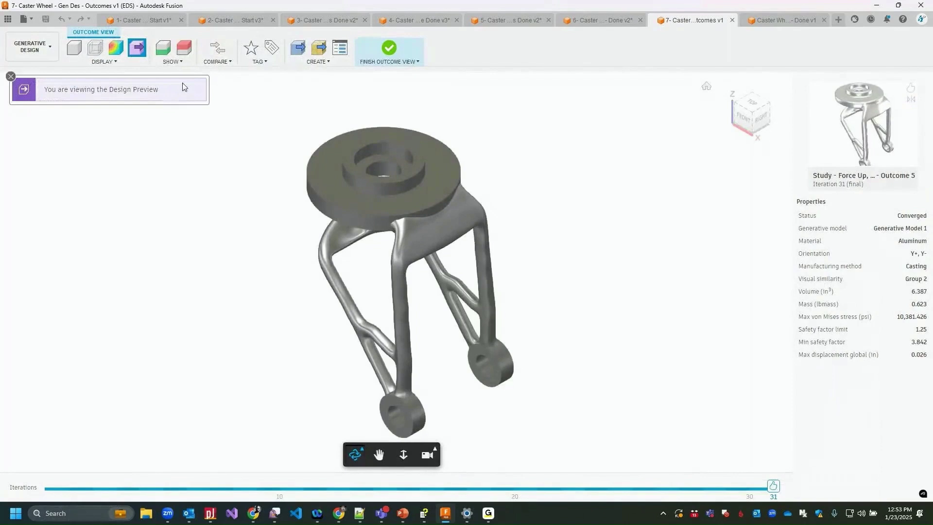
click(163, 48)
click(184, 47)
drag(399, 214, 462, 237)
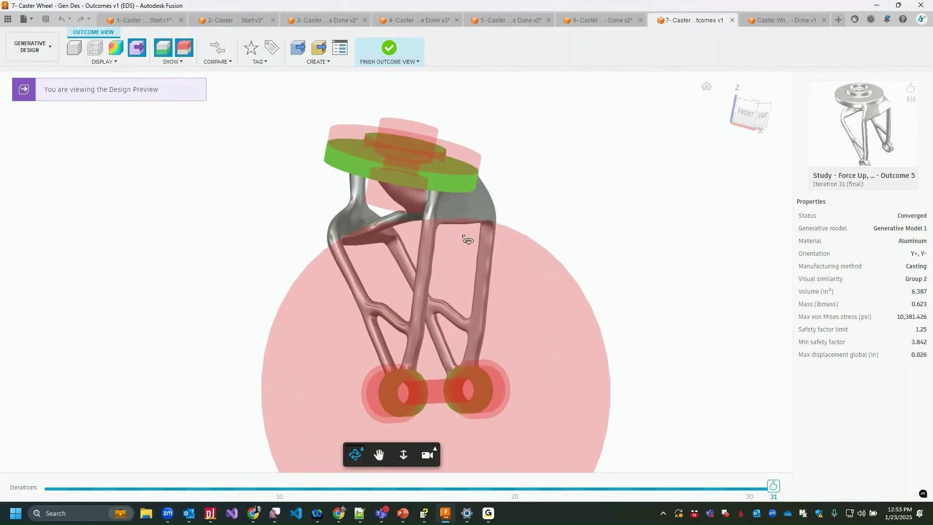
scroll(371, 248, up, 6)
scroll(371, 246, down, 5)
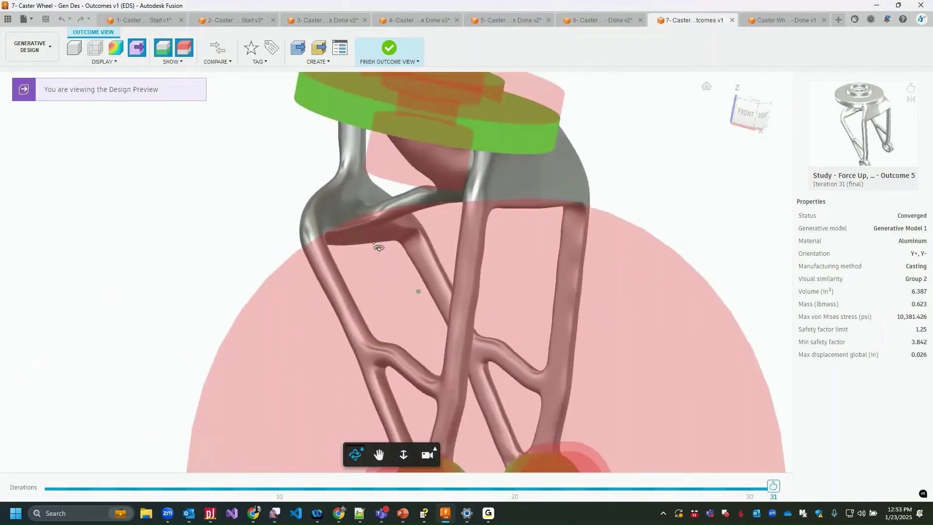
scroll(402, 229, up, 2)
drag(403, 229, 223, 203)
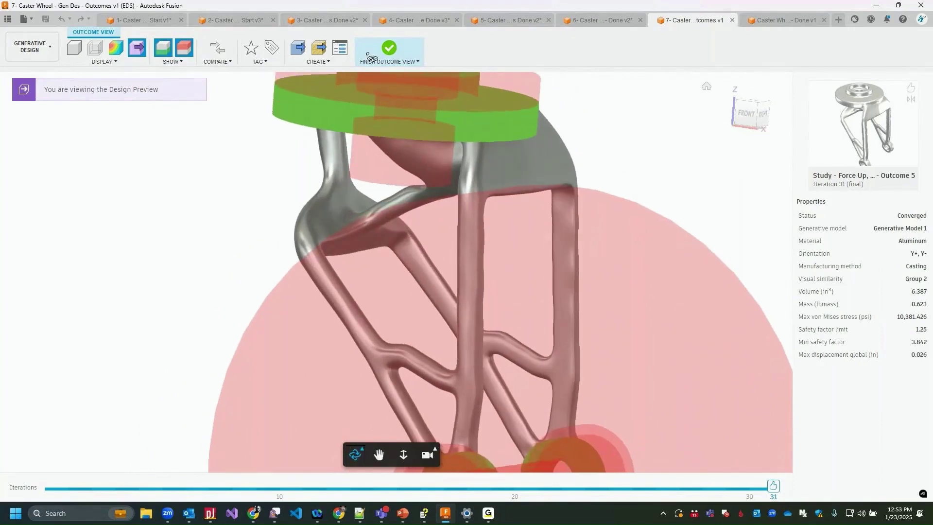
click(389, 52)
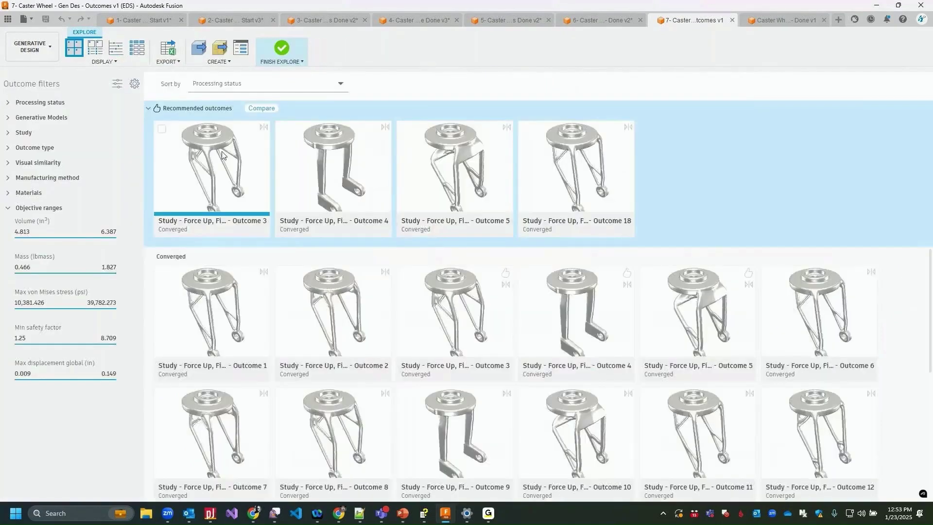
Step: Compare recommended Outcomes 3 and 5 side by side, inspect both frames from a lower angle, and remove Outcome 5 from the comparison
double_click(223, 155)
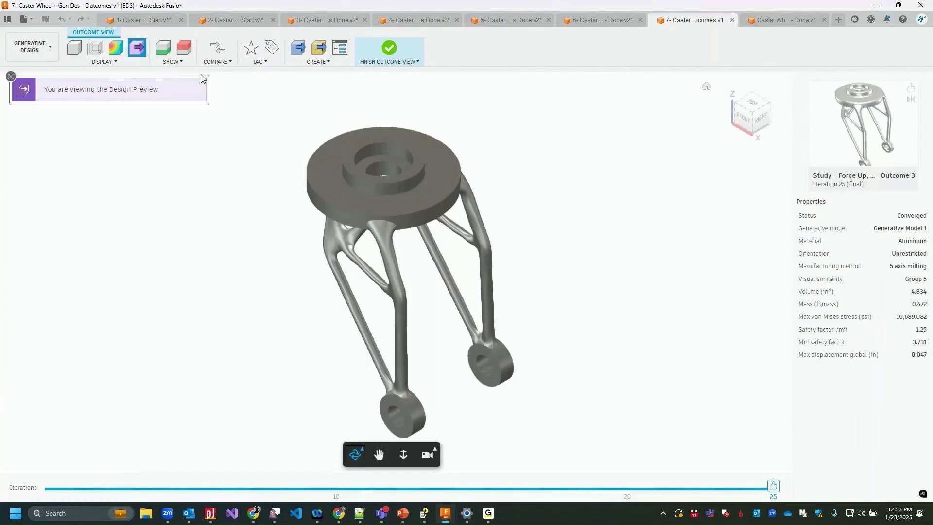
click(224, 52)
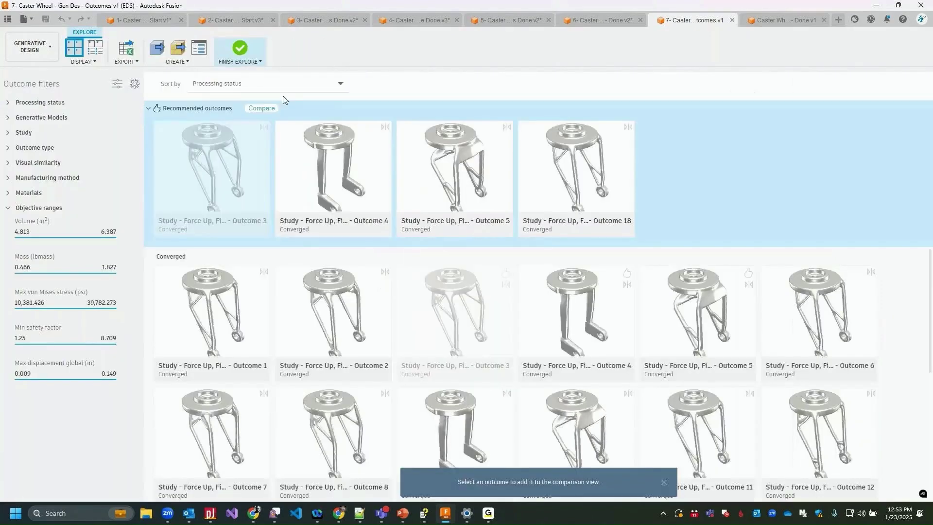
click(501, 187)
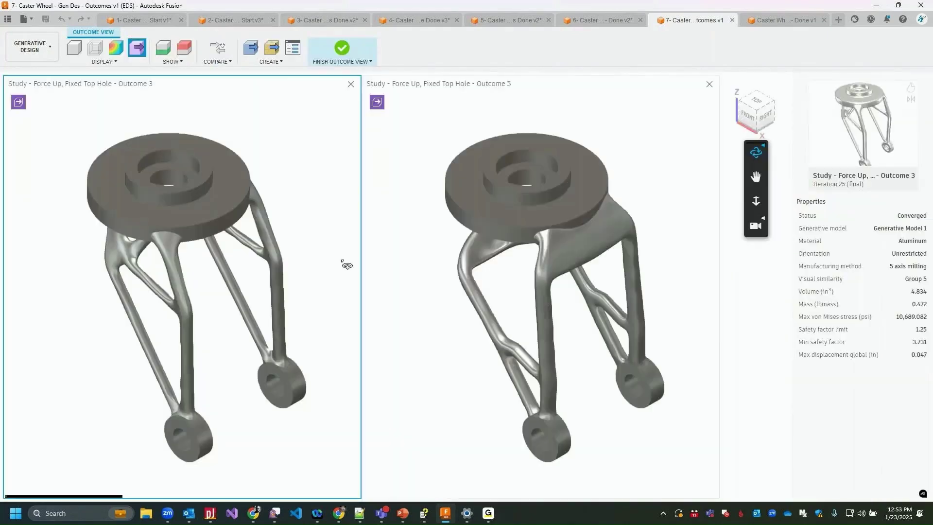
drag(257, 253, 200, 128)
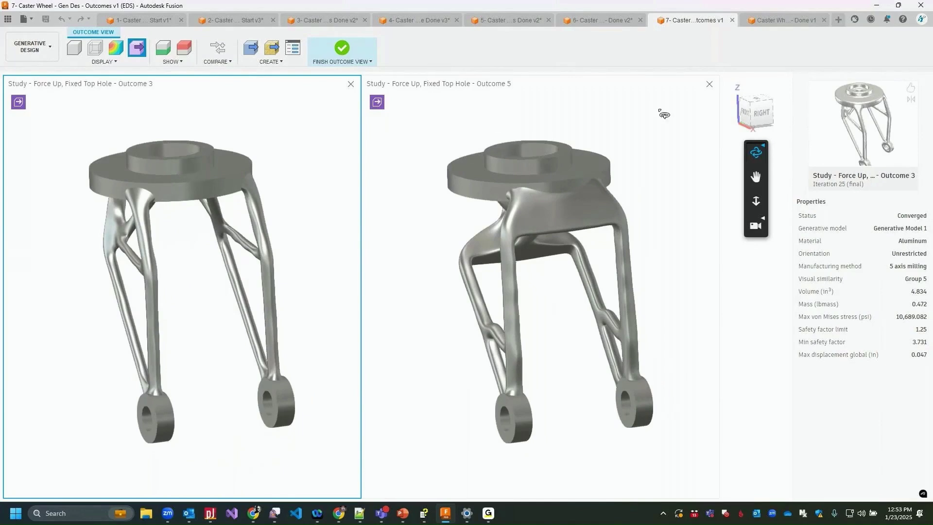
click(710, 84)
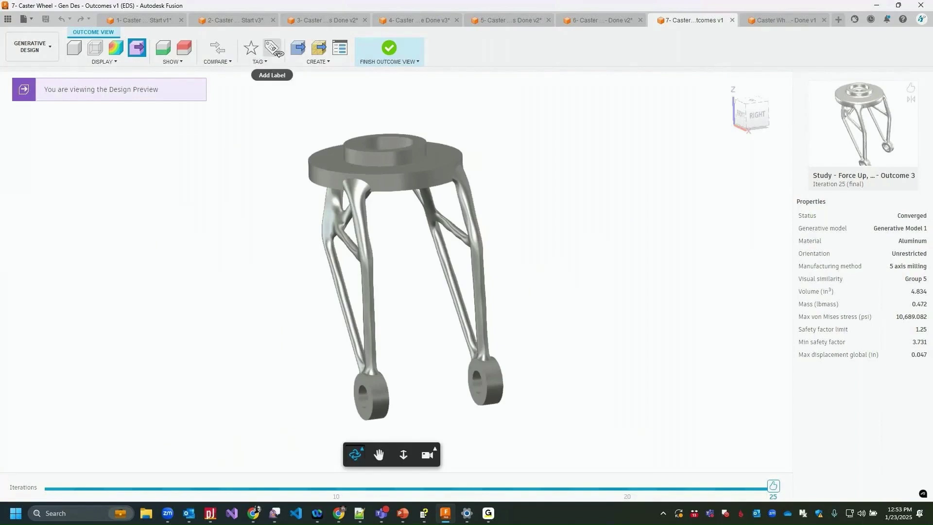
Step: Show the options for creating an editable design or mesh design from Outcome 3
click(338, 62)
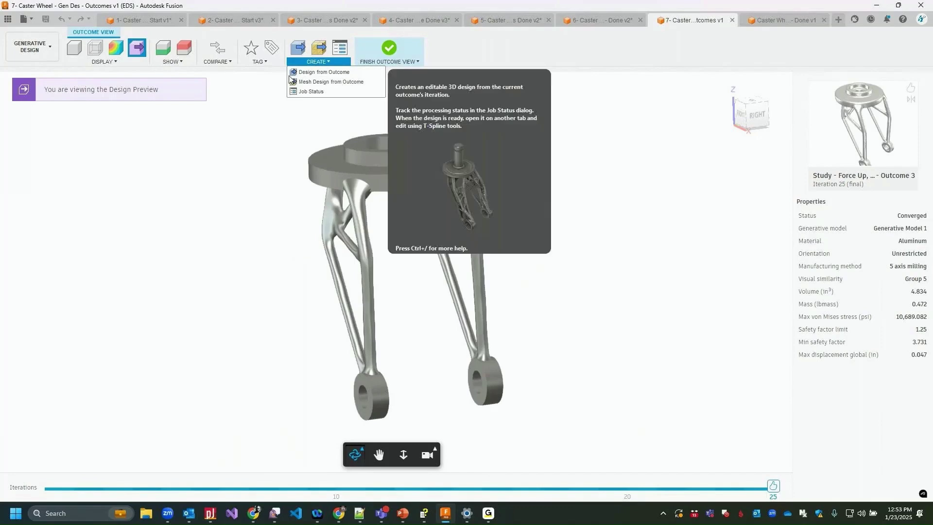